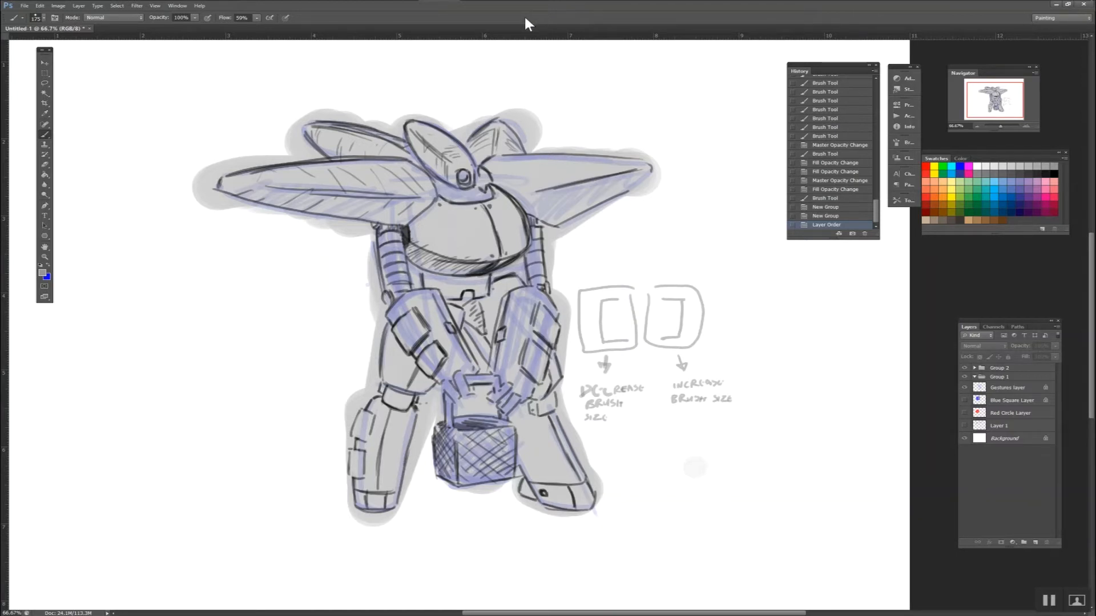
# - Collapse Group 1, expand Group 2 and select the Color Layer inside it
pyautogui.click(1011, 390)
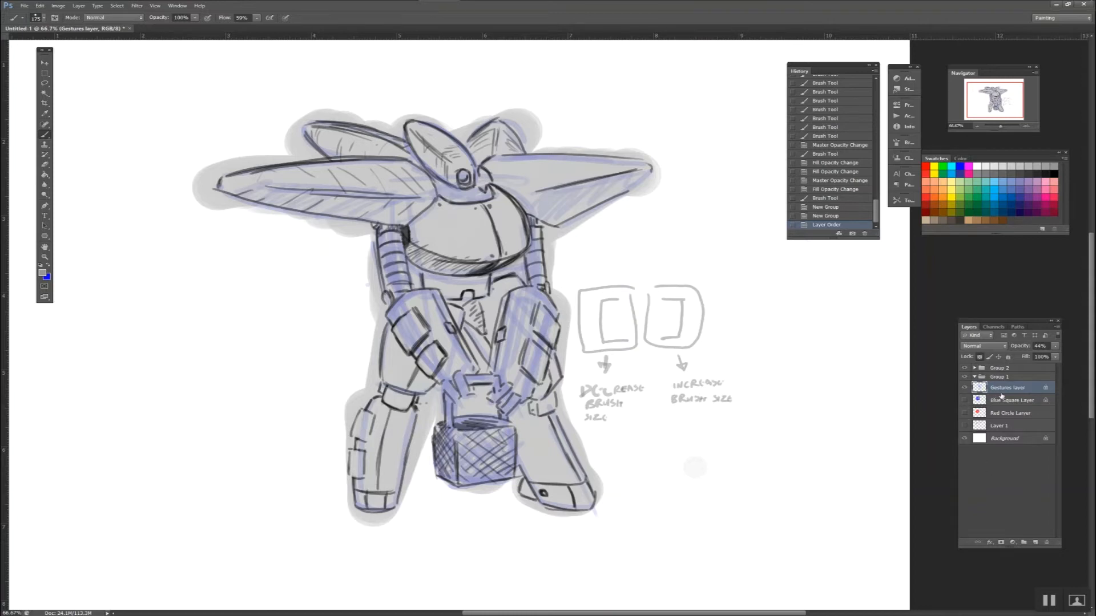
pyautogui.click(976, 377)
pyautogui.click(974, 368)
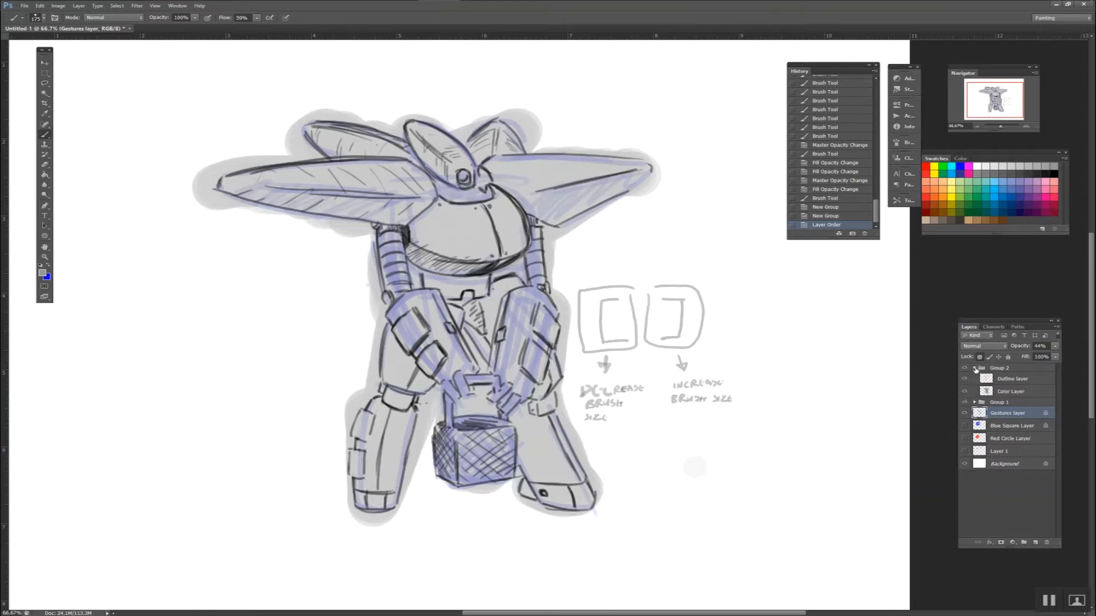
pyautogui.click(1008, 394)
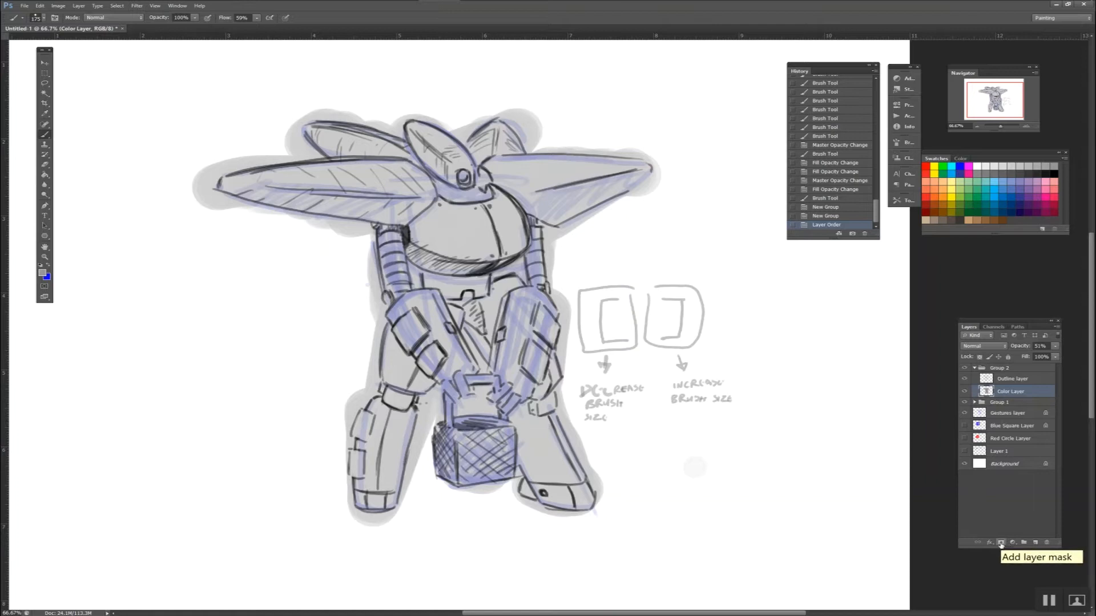
# - Toggle the Color Layer's visibility off and on to check its content, and raise its opacity to 100%
pyautogui.click(963, 392)
pyautogui.click(963, 392)
pyautogui.click(1053, 346)
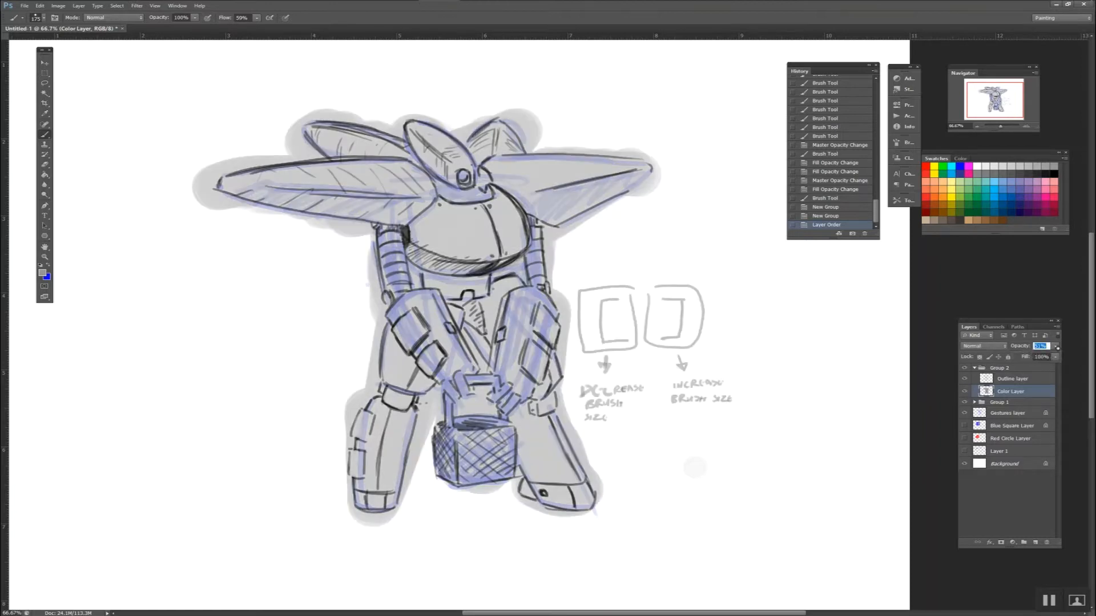
pyautogui.moveTo(1054, 353); pyautogui.dragTo(1075, 349)
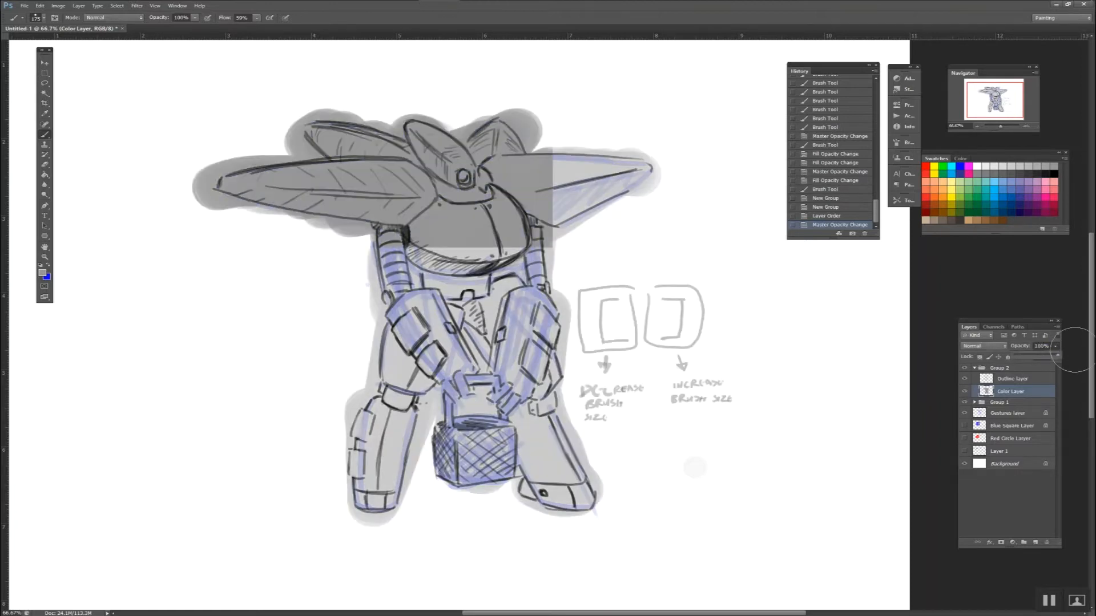
# - Add a layer mask to the Color Layer and check its mask channel and the black and white brush colors
pyautogui.click(1000, 542)
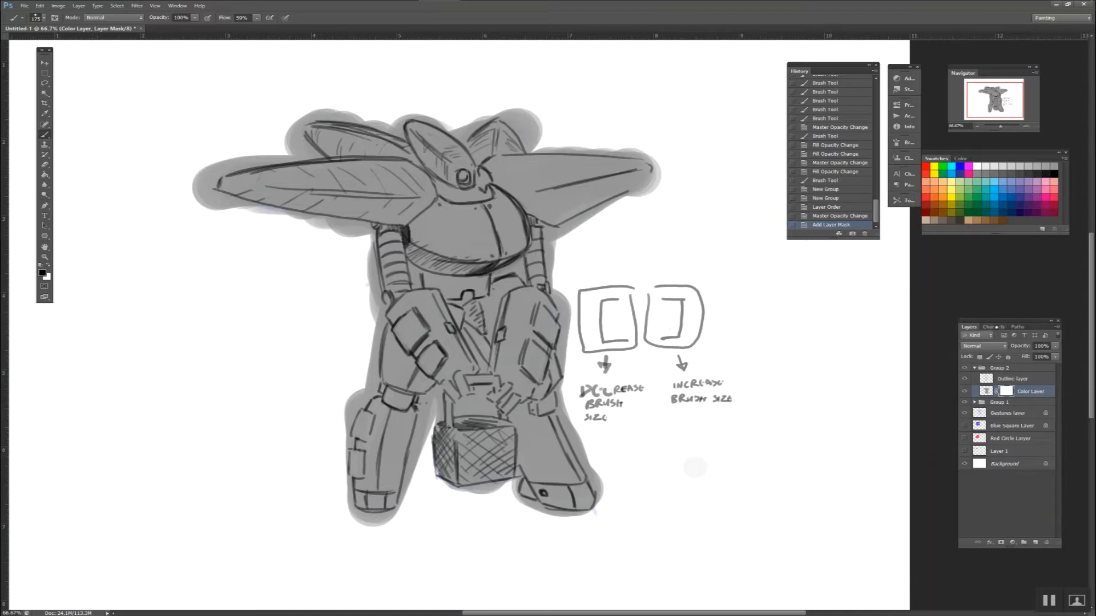
pyautogui.click(994, 327)
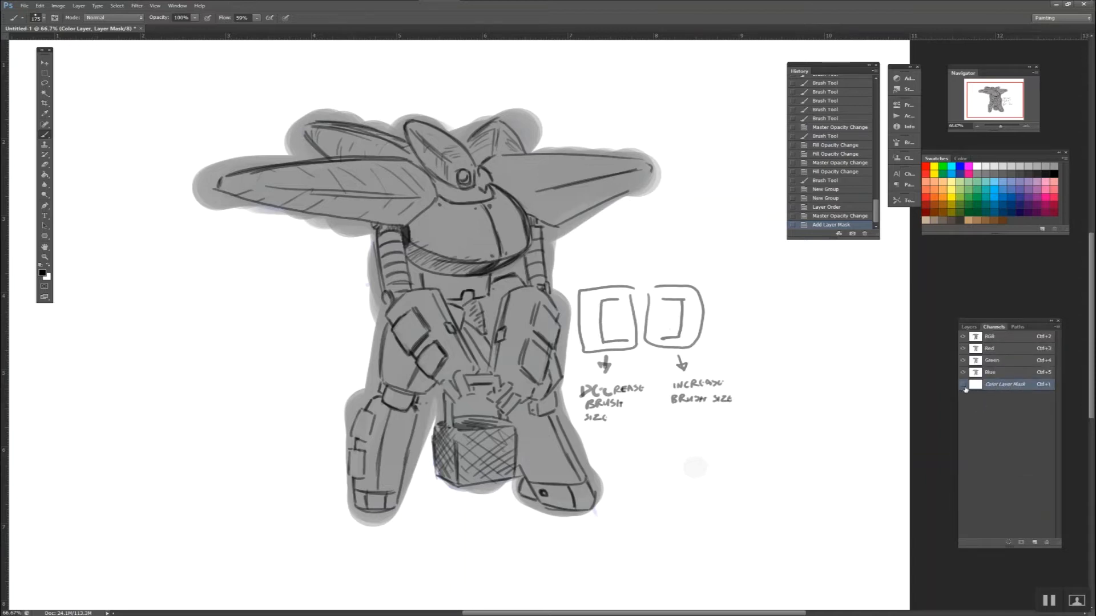
pyautogui.press('x')
pyautogui.press('x')
pyautogui.press('x')
pyautogui.press('x')
pyautogui.click(968, 327)
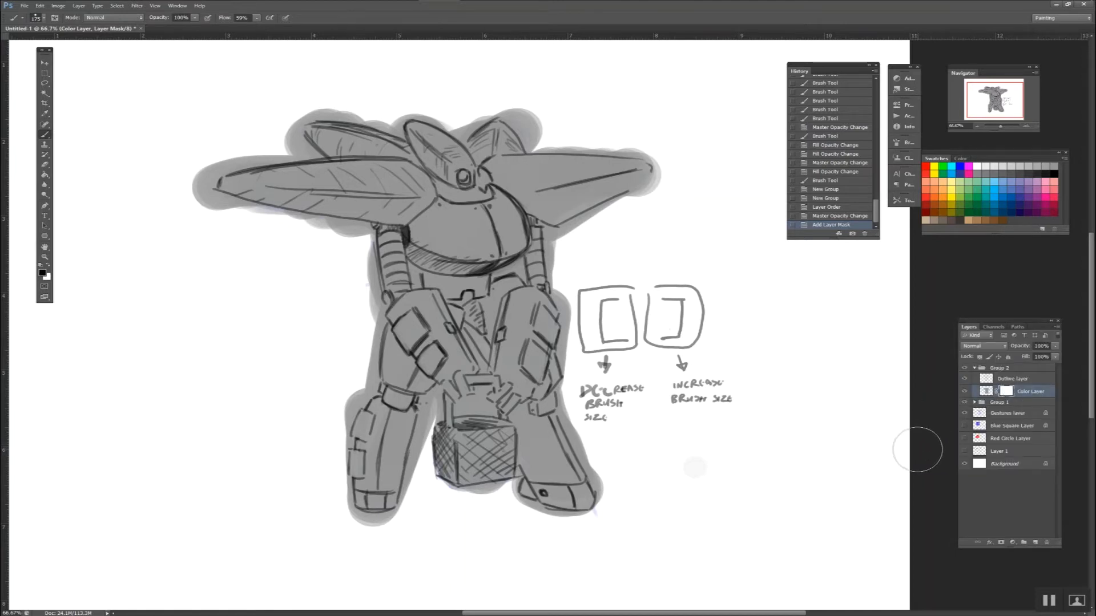
# - With a smaller brush, paint black on the mask to hide the gray spill outside the robot's arm beside the bracket-key notes
pyautogui.hotkey('shift', '5')
pyautogui.hotkey('ctrl', '+')
pyautogui.hotkey('ctrl', '+')
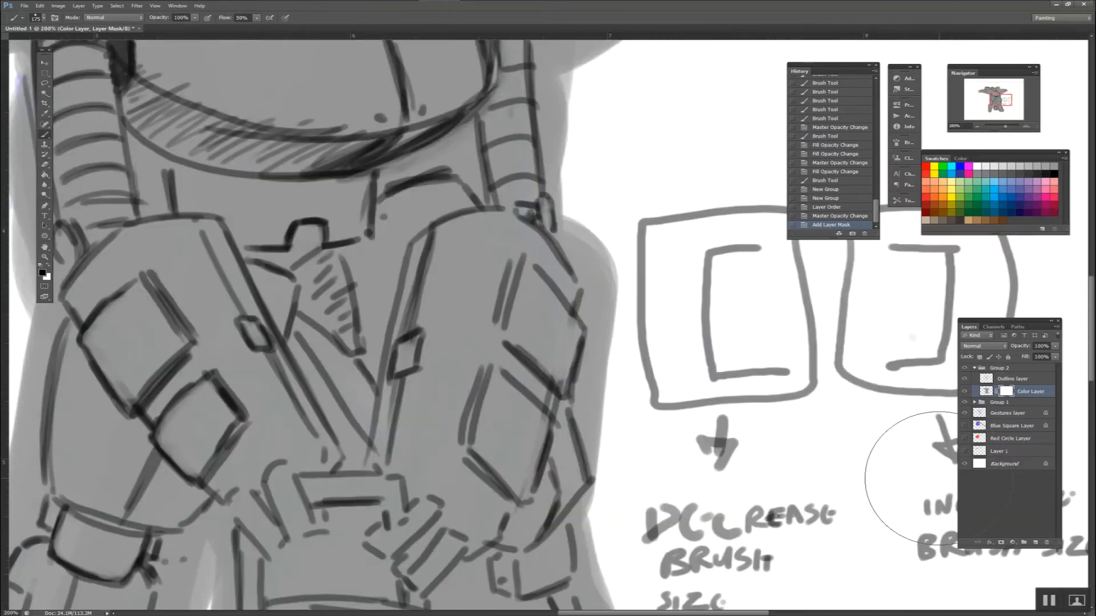
pyautogui.press('space')
pyautogui.moveTo(633, 132); pyautogui.dragTo(716, 345)
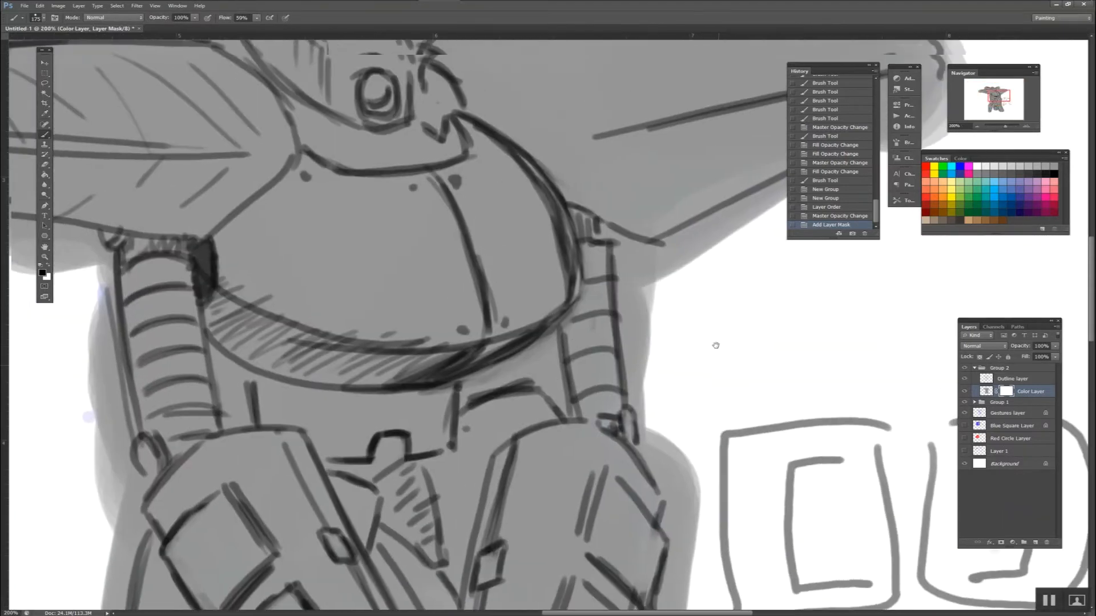
pyautogui.press('[')
pyautogui.press('[')
pyautogui.press('[')
pyautogui.press('[')
pyautogui.press('[')
pyautogui.press('[')
pyautogui.press('[')
pyautogui.press('[')
pyautogui.press('[')
pyautogui.press('[')
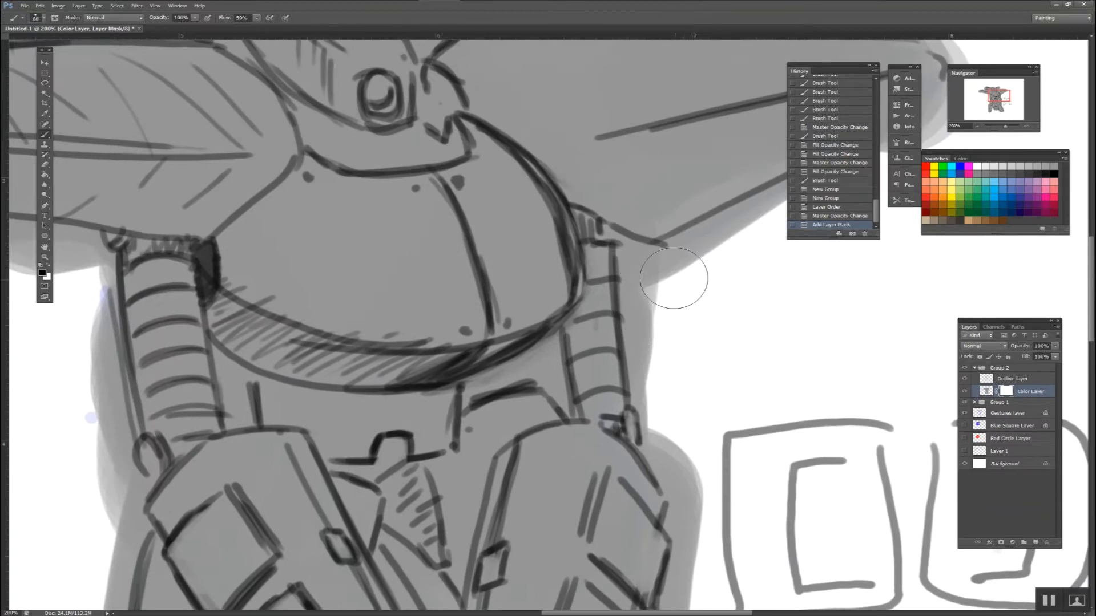
pyautogui.moveTo(653, 266)
pyautogui.mouseDown()
pyautogui.moveTo(651, 393)
pyautogui.moveTo(663, 450)
pyautogui.moveTo(687, 482)
pyautogui.moveTo(683, 460)
pyautogui.moveTo(694, 503)
pyautogui.mouseUp()
pyautogui.moveTo(665, 464)
pyautogui.mouseDown()
pyautogui.moveTo(692, 511)
pyautogui.moveTo(676, 534)
pyautogui.moveTo(688, 539)
pyautogui.moveTo(713, 396)
pyautogui.moveTo(696, 482)
pyautogui.mouseUp()
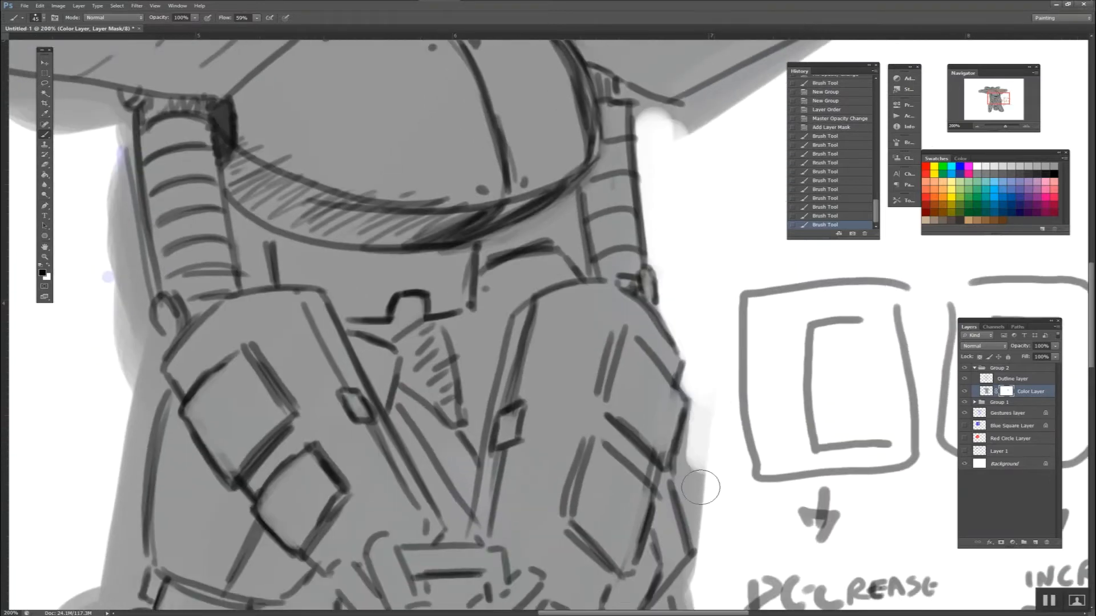
pyautogui.moveTo(701, 408)
pyautogui.mouseDown()
pyautogui.moveTo(687, 472)
pyautogui.moveTo(699, 541)
pyautogui.mouseUp()
pyautogui.moveTo(694, 497)
pyautogui.mouseDown()
pyautogui.moveTo(707, 544)
pyautogui.moveTo(723, 358)
pyautogui.mouseUp()
pyautogui.moveTo(729, 399)
pyautogui.mouseDown()
pyautogui.moveTo(715, 419)
pyautogui.moveTo(724, 396)
pyautogui.mouseUp()
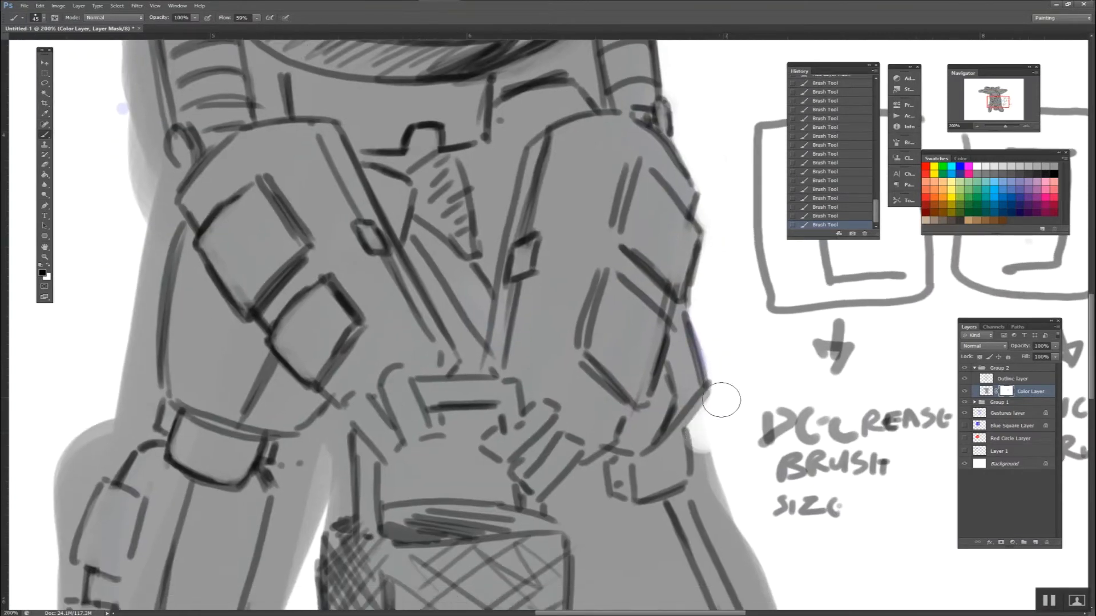
# - Disable the Color Layer's mask to compare the unmasked color, and enable it again
pyautogui.click(1007, 391)
pyautogui.click(1006, 393)
pyautogui.rightClick(1007, 391)
pyautogui.click(1009, 406)
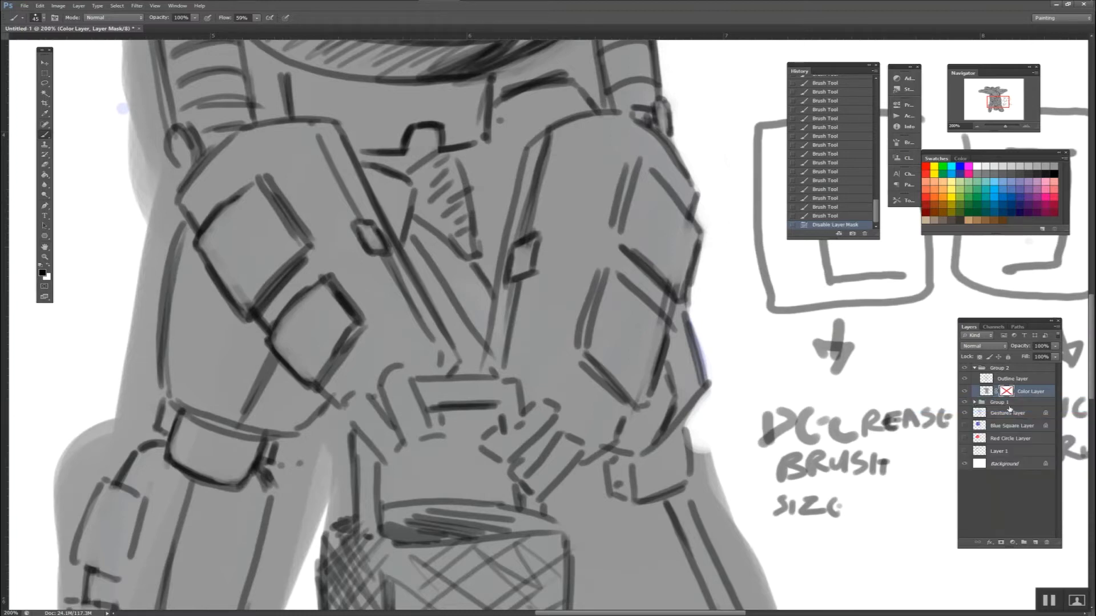
pyautogui.click(1005, 389)
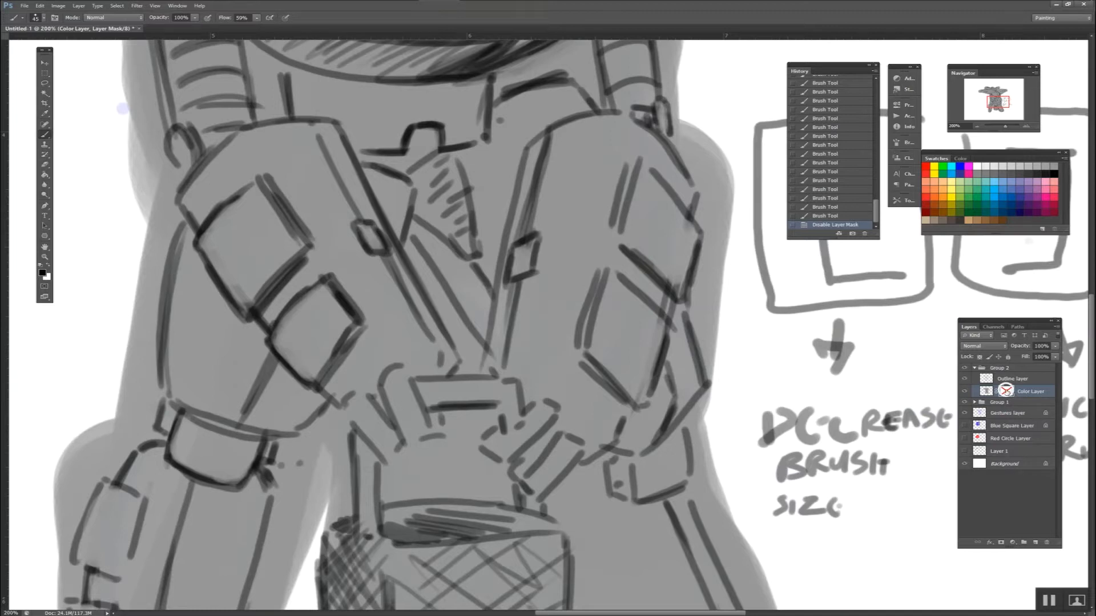
pyautogui.rightClick(1005, 391)
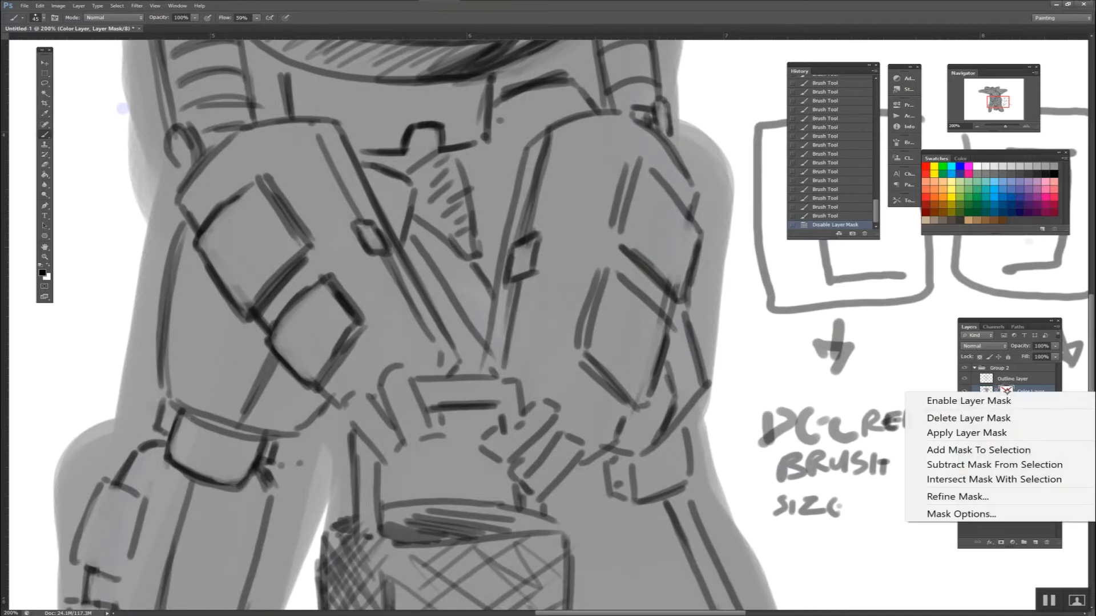
pyautogui.click(1003, 401)
# - Inspect the Color Layer mask channel on its own, and show it as a red overlay on the full RGB image
pyautogui.click(994, 326)
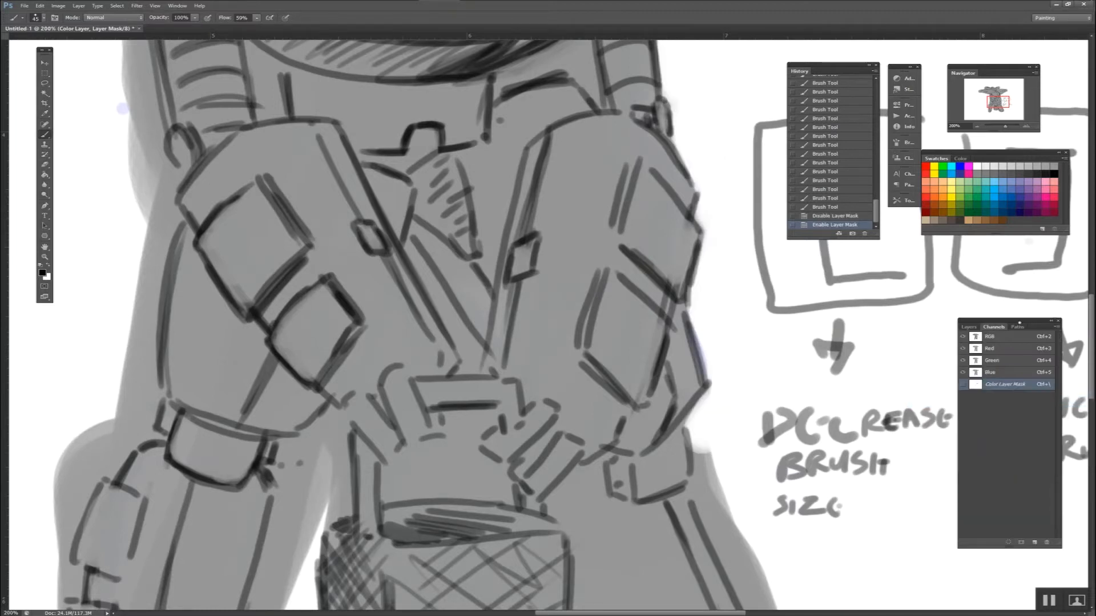
pyautogui.click(963, 384)
pyautogui.click(963, 372)
pyautogui.click(963, 360)
pyautogui.click(962, 348)
pyautogui.press('x')
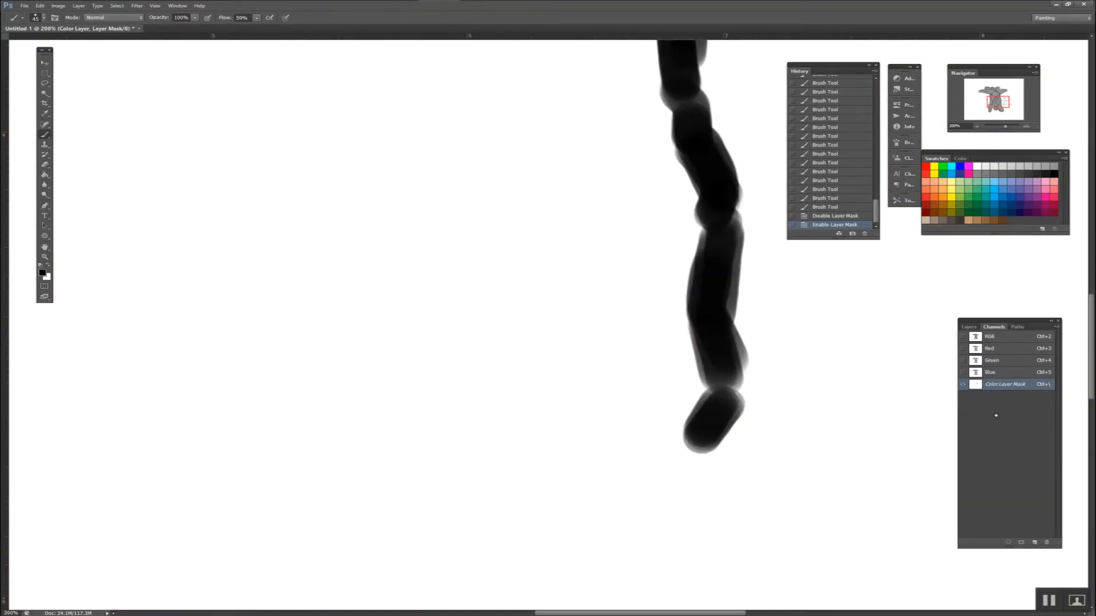
pyautogui.hotkey('ctrl', '-')
pyautogui.hotkey('ctrl', '-')
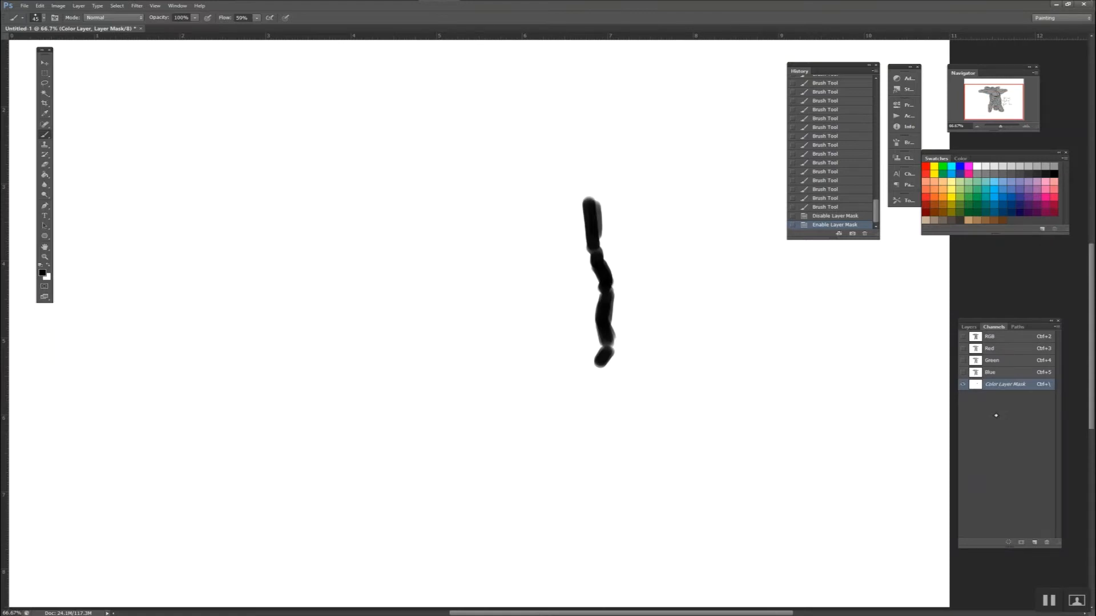
pyautogui.hotkey('ctrl', '+')
pyautogui.hotkey('ctrl', '+')
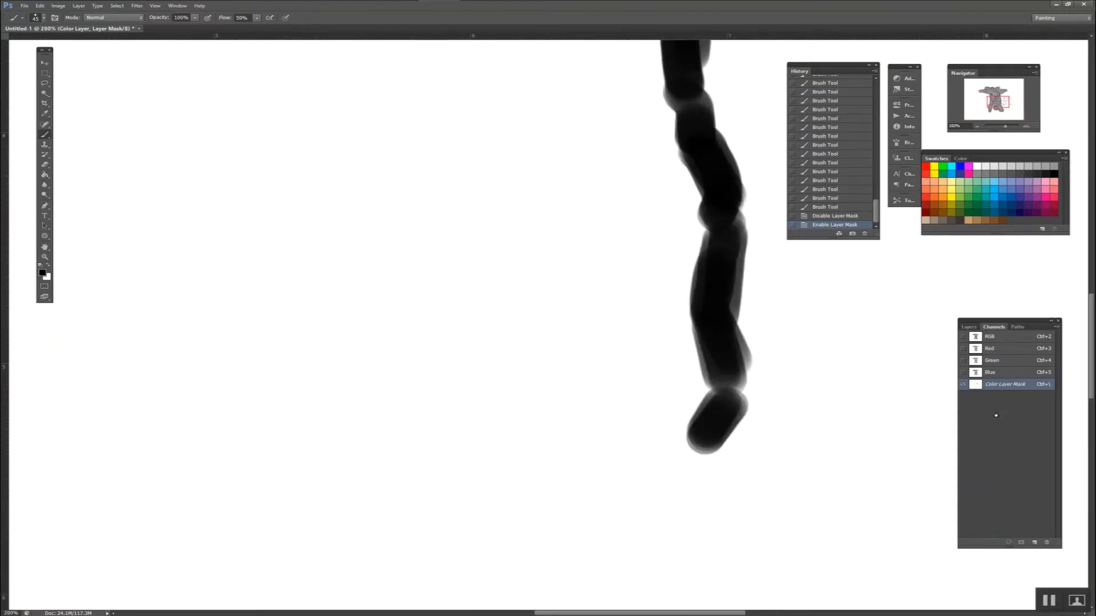
pyautogui.click(963, 336)
pyautogui.press('x')
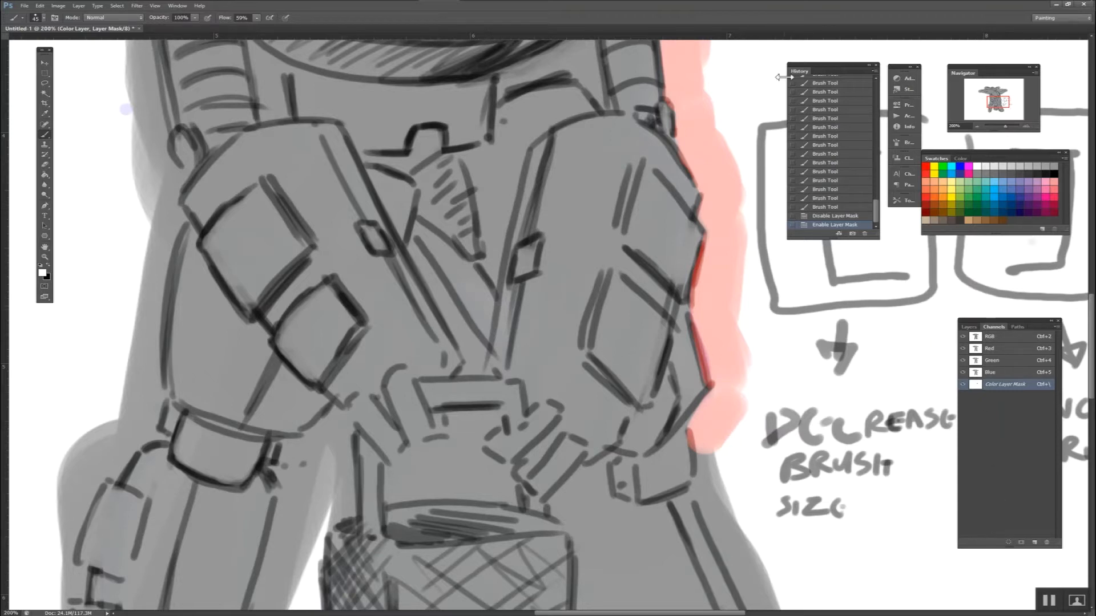
# - Switch between the layer list and the channel list, ending on the channels
pyautogui.click(178, 6)
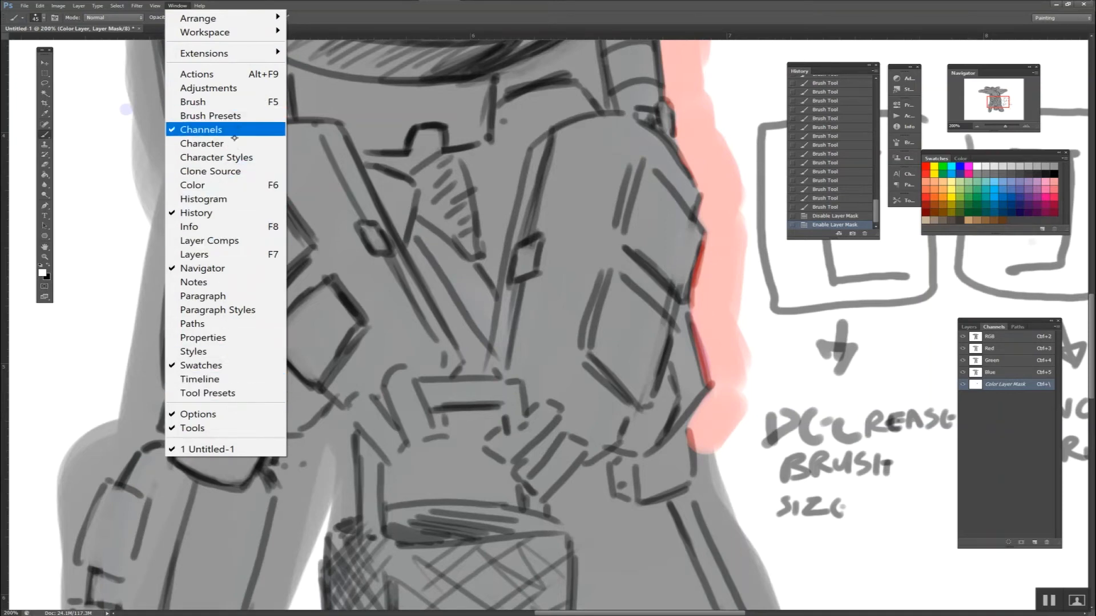
pyautogui.click(243, 254)
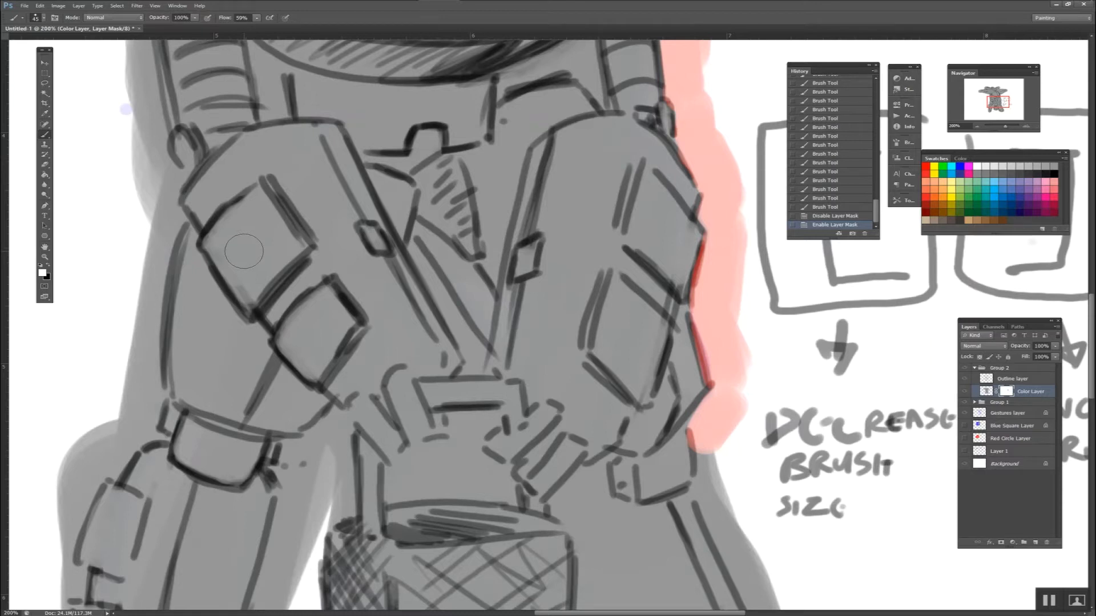
pyautogui.click(993, 326)
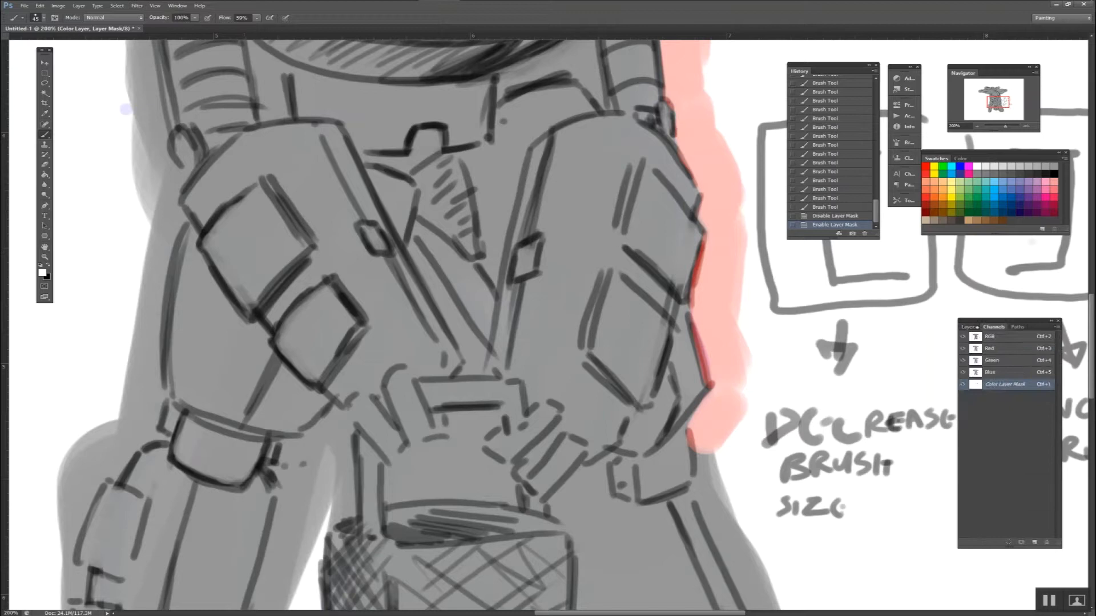
pyautogui.click(976, 327)
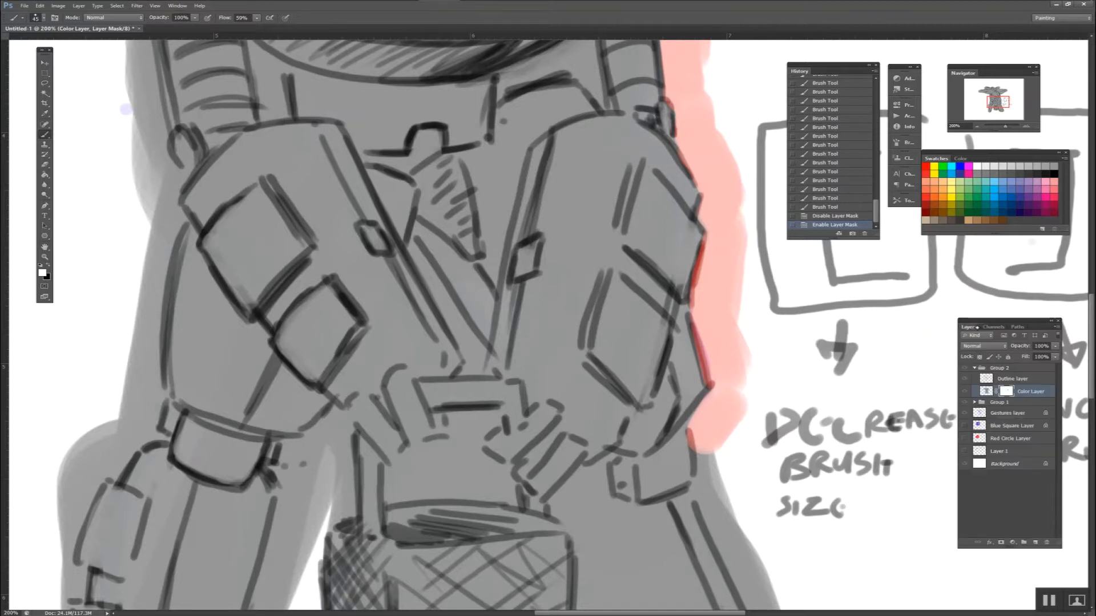
pyautogui.click(994, 326)
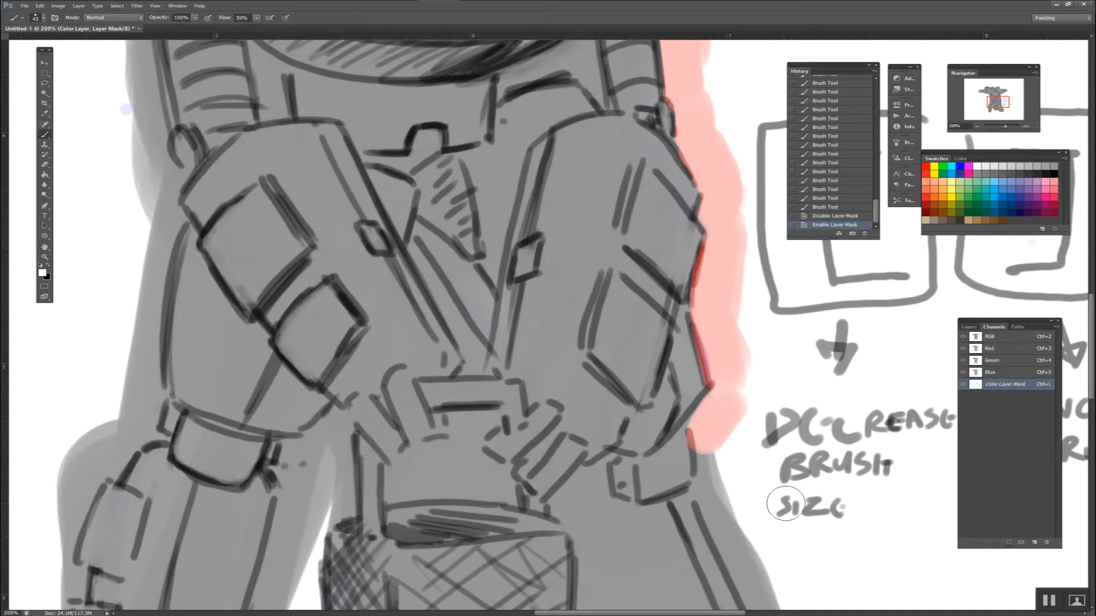
# - Paint black on the mask along the outer edge of the leg and foot below the bracket-key notes
pyautogui.moveTo(828, 545); pyautogui.dragTo(768, 444)
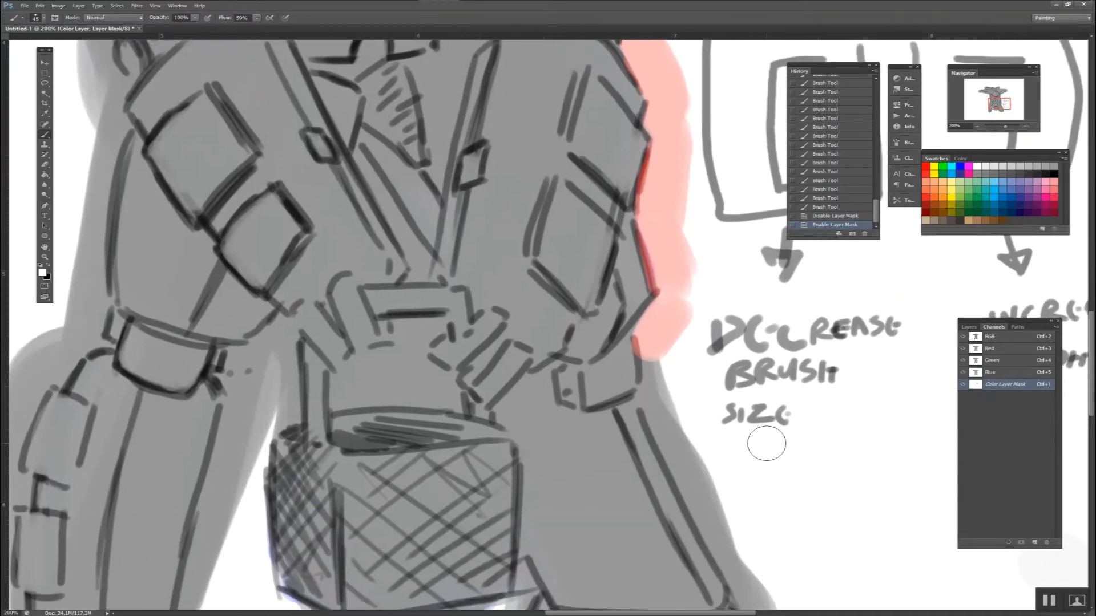
pyautogui.moveTo(665, 342)
pyautogui.mouseDown()
pyautogui.moveTo(648, 378)
pyautogui.moveTo(663, 344)
pyautogui.moveTo(655, 402)
pyautogui.moveTo(725, 509)
pyautogui.mouseUp()
pyautogui.press('x')
pyautogui.moveTo(675, 428); pyautogui.dragTo(739, 562)
pyautogui.moveTo(711, 516)
pyautogui.mouseDown()
pyautogui.moveTo(678, 432)
pyautogui.moveTo(716, 507)
pyautogui.mouseUp()
pyautogui.moveTo(731, 546); pyautogui.dragTo(712, 516)
pyautogui.moveTo(712, 516); pyautogui.dragTo(688, 512)
pyautogui.moveTo(198, 79); pyautogui.dragTo(195, 106)
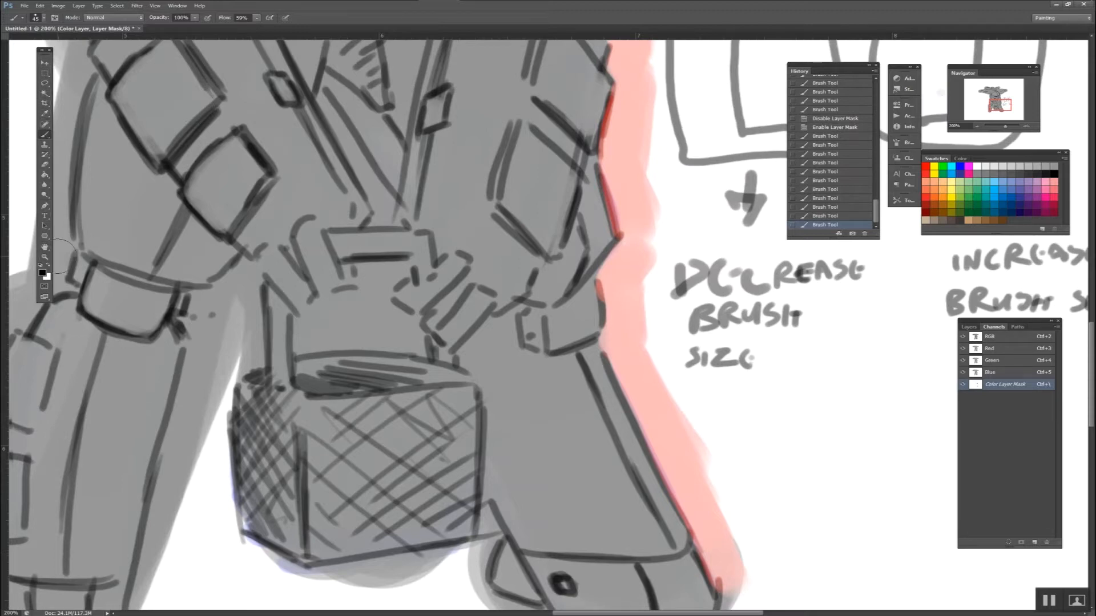
pyautogui.moveTo(784, 492); pyautogui.dragTo(781, 332)
pyautogui.moveTo(724, 366); pyautogui.dragTo(741, 426)
pyautogui.moveTo(740, 445)
pyautogui.mouseDown()
pyautogui.moveTo(717, 491)
pyautogui.moveTo(693, 505)
pyautogui.mouseUp()
pyautogui.moveTo(711, 485); pyautogui.dragTo(682, 508)
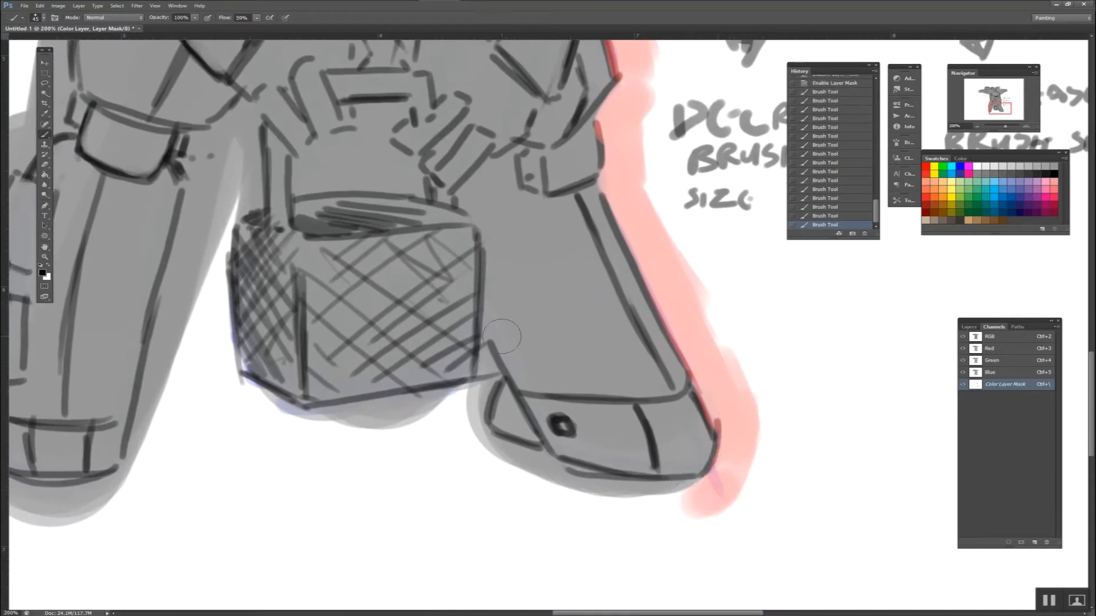
# - Continue masking the gray spill beneath the feet and up the outer edge of the opposite leg and arm
pyautogui.moveTo(498, 349)
pyautogui.mouseDown()
pyautogui.moveTo(468, 435)
pyautogui.moveTo(473, 403)
pyautogui.moveTo(517, 460)
pyautogui.moveTo(573, 483)
pyautogui.moveTo(683, 491)
pyautogui.moveTo(640, 495)
pyautogui.moveTo(736, 474)
pyautogui.mouseUp()
pyautogui.moveTo(470, 459)
pyautogui.mouseDown()
pyautogui.moveTo(588, 446)
pyautogui.moveTo(669, 455)
pyautogui.mouseUp()
pyautogui.moveTo(667, 400); pyautogui.dragTo(514, 421)
pyautogui.moveTo(590, 416)
pyautogui.mouseDown()
pyautogui.moveTo(489, 422)
pyautogui.moveTo(442, 399)
pyautogui.mouseUp()
pyautogui.moveTo(444, 214); pyautogui.dragTo(464, 313)
pyautogui.moveTo(467, 220)
pyautogui.mouseDown()
pyautogui.moveTo(460, 281)
pyautogui.moveTo(376, 474)
pyautogui.mouseUp()
pyautogui.moveTo(444, 257); pyautogui.dragTo(374, 487)
pyautogui.moveTo(375, 487); pyautogui.dragTo(448, 343)
pyautogui.moveTo(448, 343)
pyautogui.mouseDown()
pyautogui.moveTo(435, 452)
pyautogui.moveTo(289, 454)
pyautogui.mouseUp()
pyautogui.moveTo(290, 453); pyautogui.dragTo(331, 531)
pyautogui.moveTo(317, 505)
pyautogui.mouseDown()
pyautogui.moveTo(294, 375)
pyautogui.moveTo(295, 282)
pyautogui.moveTo(296, 413)
pyautogui.mouseUp()
pyautogui.moveTo(296, 412)
pyautogui.mouseDown()
pyautogui.moveTo(386, 230)
pyautogui.moveTo(391, 368)
pyautogui.mouseUp()
pyautogui.moveTo(412, 206)
pyautogui.mouseDown()
pyautogui.moveTo(391, 354)
pyautogui.moveTo(414, 454)
pyautogui.mouseUp()
pyautogui.moveTo(426, 305); pyautogui.dragTo(406, 171)
pyautogui.moveTo(382, 73); pyautogui.dragTo(423, 247)
pyautogui.moveTo(438, 302); pyautogui.dragTo(420, 222)
pyautogui.moveTo(377, 269); pyautogui.dragTo(533, 349)
# - Mask the gray spill around the left wing and along the tops of the rear wings and head
pyautogui.moveTo(582, 309); pyautogui.dragTo(220, 271)
pyautogui.moveTo(123, 216)
pyautogui.mouseDown()
pyautogui.moveTo(535, 310)
pyautogui.moveTo(436, 313)
pyautogui.mouseUp()
pyautogui.moveTo(91, 214)
pyautogui.mouseDown()
pyautogui.moveTo(190, 262)
pyautogui.moveTo(72, 222)
pyautogui.mouseUp()
pyautogui.moveTo(137, 320)
pyautogui.mouseDown()
pyautogui.moveTo(154, 399)
pyautogui.moveTo(262, 533)
pyautogui.mouseUp()
pyautogui.moveTo(274, 353)
pyautogui.mouseDown()
pyautogui.moveTo(200, 416)
pyautogui.moveTo(231, 333)
pyautogui.mouseUp()
pyautogui.moveTo(260, 350)
pyautogui.mouseDown()
pyautogui.moveTo(496, 346)
pyautogui.moveTo(799, 305)
pyautogui.mouseUp()
pyautogui.moveTo(482, 321)
pyautogui.mouseDown()
pyautogui.moveTo(699, 300)
pyautogui.moveTo(457, 360)
pyautogui.mouseUp()
pyautogui.moveTo(533, 359)
pyautogui.mouseDown()
pyautogui.moveTo(445, 316)
pyautogui.moveTo(428, 337)
pyautogui.mouseUp()
pyautogui.moveTo(434, 308); pyautogui.dragTo(423, 360)
pyautogui.moveTo(508, 300); pyautogui.dragTo(764, 342)
pyautogui.moveTo(456, 311); pyautogui.dragTo(614, 276)
pyautogui.moveTo(763, 320); pyautogui.dragTo(599, 343)
pyautogui.moveTo(605, 353)
pyautogui.mouseDown()
pyautogui.moveTo(768, 342)
pyautogui.moveTo(802, 388)
pyautogui.mouseUp()
pyautogui.moveTo(811, 406); pyautogui.dragTo(614, 433)
pyautogui.press('x')
pyautogui.moveTo(551, 417)
pyautogui.mouseDown()
pyautogui.moveTo(521, 393)
pyautogui.moveTo(601, 419)
pyautogui.moveTo(699, 353)
pyautogui.moveTo(783, 367)
pyautogui.moveTo(938, 444)
pyautogui.mouseUp()
pyautogui.press('x')
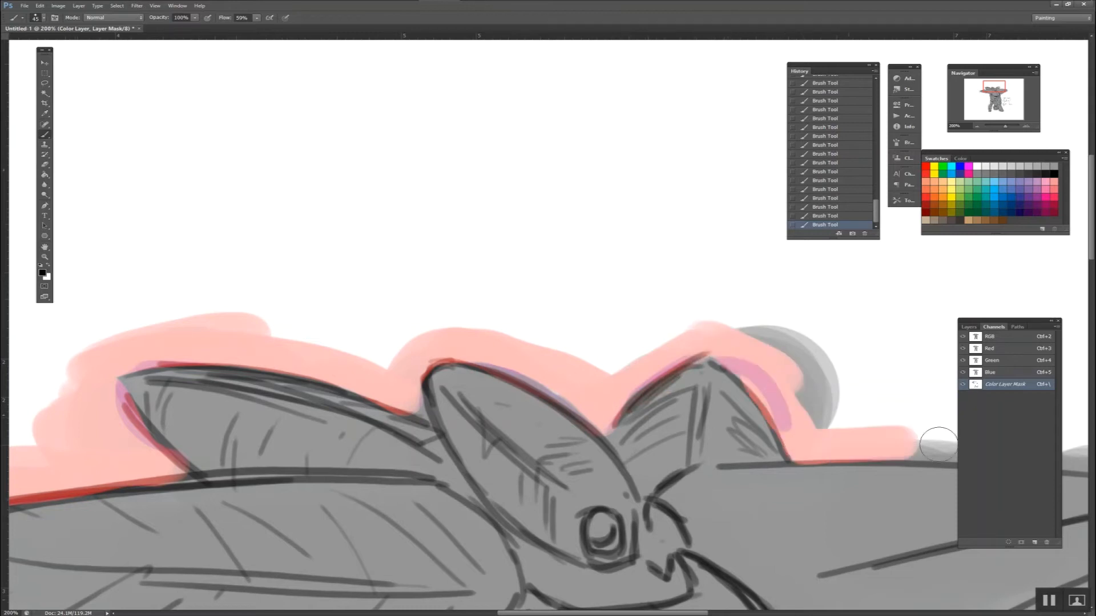
# - Mask the gray spill around the right rear wing and along both edges and the tip of the right wing
pyautogui.moveTo(744, 336); pyautogui.dragTo(819, 387)
pyautogui.moveTo(792, 337)
pyautogui.mouseDown()
pyautogui.moveTo(841, 412)
pyautogui.moveTo(632, 339)
pyautogui.mouseUp()
pyautogui.moveTo(724, 388)
pyautogui.mouseDown()
pyautogui.moveTo(702, 384)
pyautogui.moveTo(915, 404)
pyautogui.moveTo(692, 394)
pyautogui.mouseUp()
pyautogui.moveTo(925, 404); pyautogui.dragTo(667, 386)
pyautogui.moveTo(744, 383); pyautogui.dragTo(606, 281)
pyautogui.moveTo(550, 533)
pyautogui.mouseDown()
pyautogui.moveTo(741, 440)
pyautogui.moveTo(519, 552)
pyautogui.moveTo(513, 533)
pyautogui.moveTo(477, 520)
pyautogui.mouseUp()
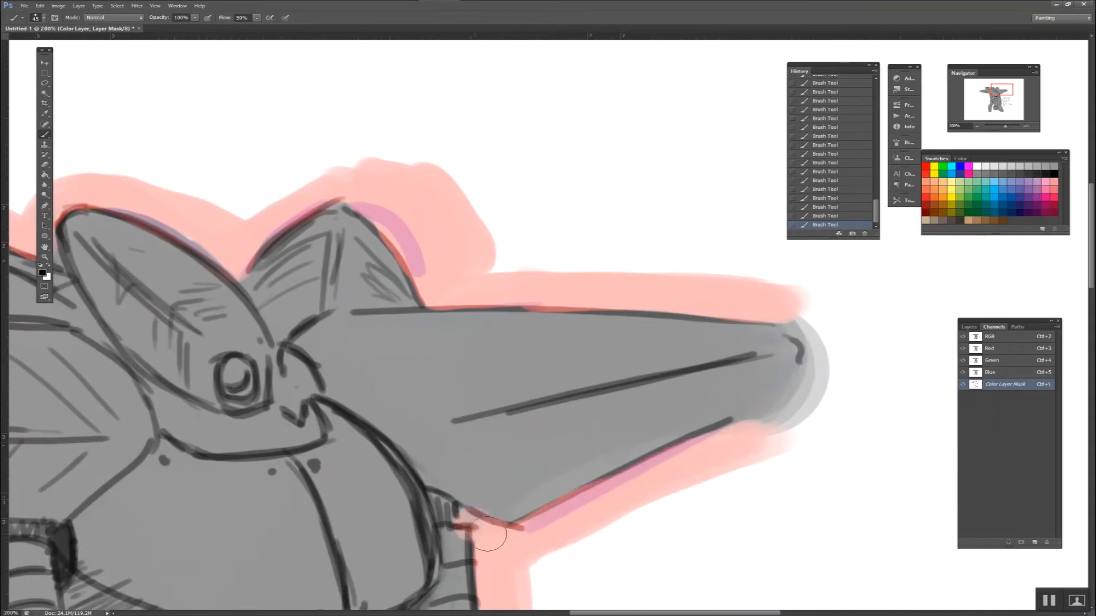
pyautogui.moveTo(798, 417)
pyautogui.mouseDown()
pyautogui.moveTo(761, 451)
pyautogui.moveTo(778, 417)
pyautogui.moveTo(822, 393)
pyautogui.moveTo(799, 399)
pyautogui.moveTo(780, 367)
pyautogui.moveTo(778, 399)
pyautogui.moveTo(766, 343)
pyautogui.mouseUp()
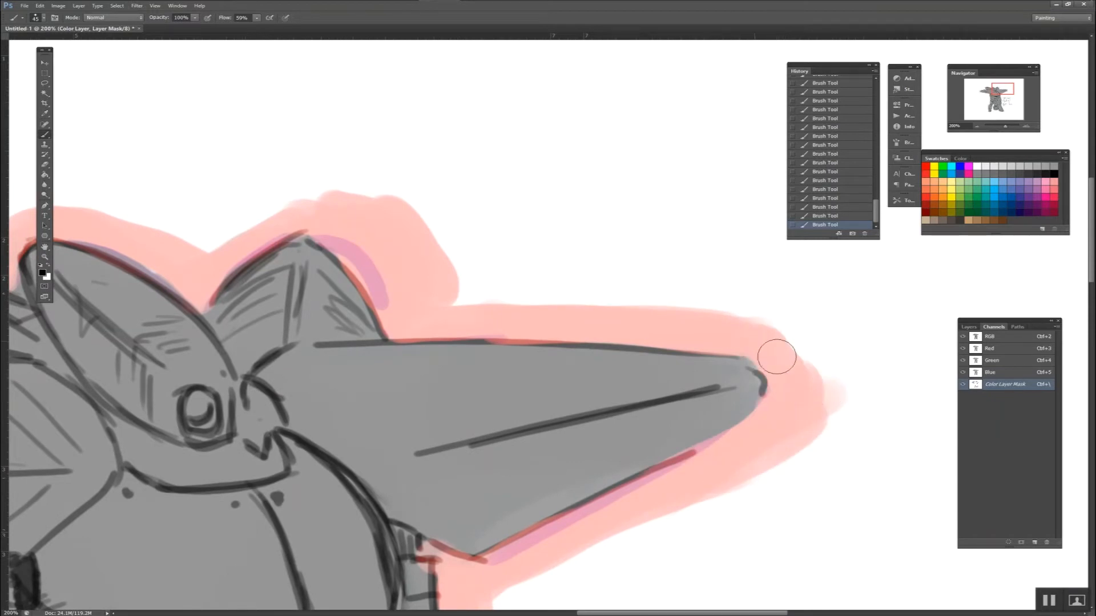
# - Check the mask coverage around the whole robot, and inspect the torso and arms up close
pyautogui.hotkey('ctrl', '0')
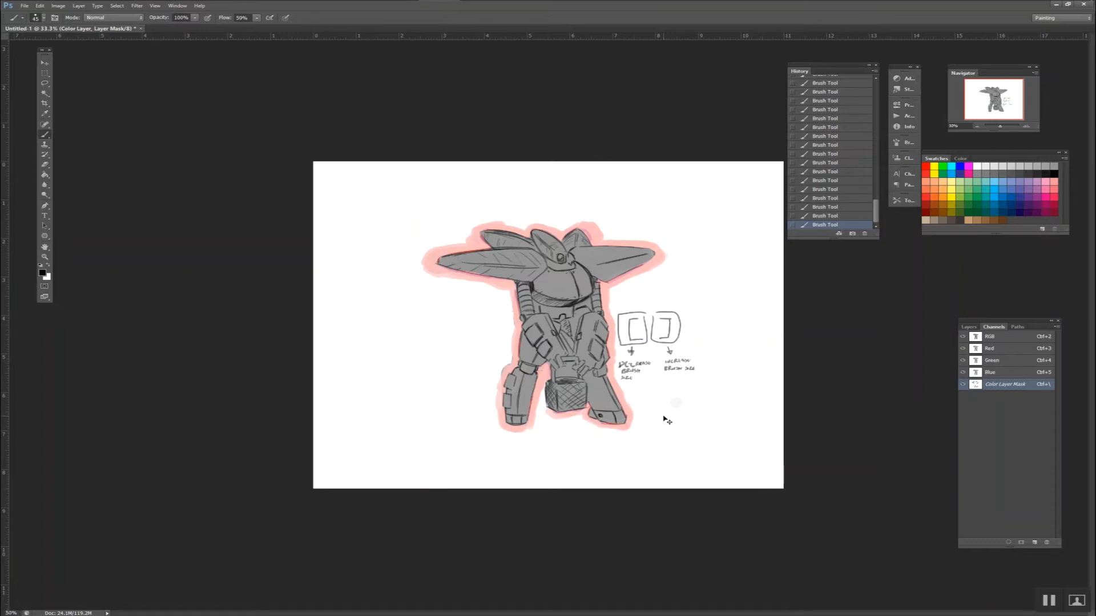
pyautogui.hotkey('ctrl', '+')
pyautogui.hotkey('ctrl', '+')
pyautogui.hotkey('ctrl', '+')
pyautogui.hotkey('ctrl', '+')
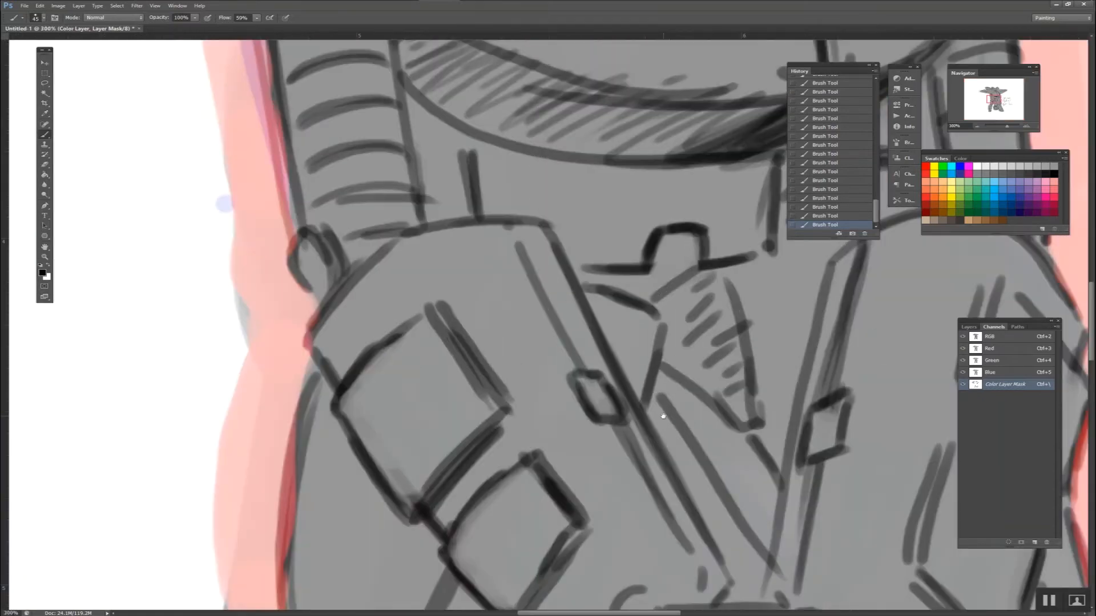
pyautogui.moveTo(663, 415); pyautogui.dragTo(479, 496)
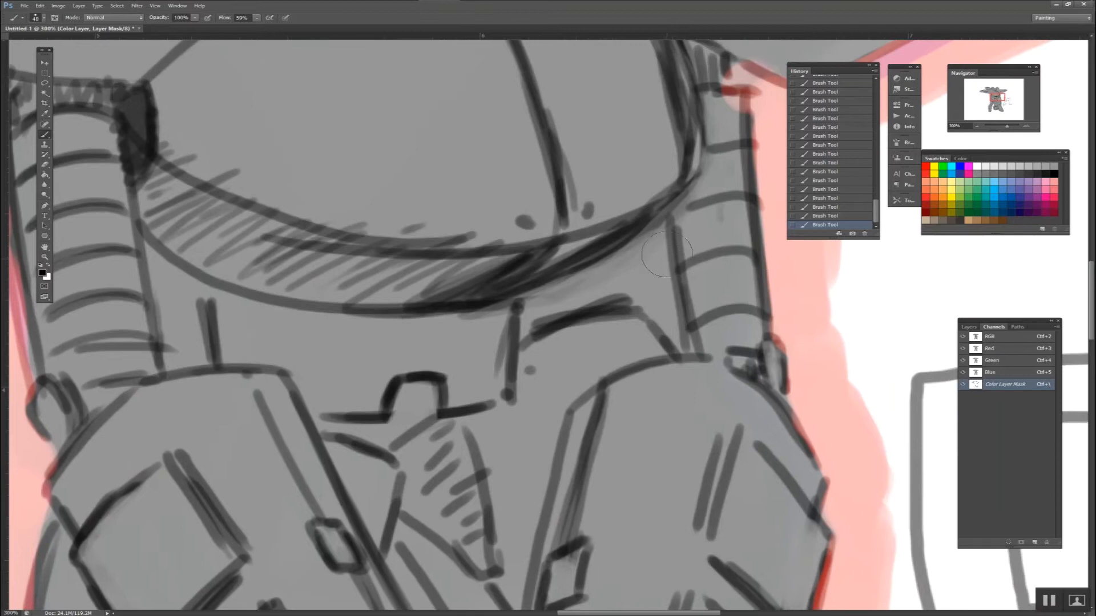
# - Mask the gray in the gaps between the robot's waist and its arms
pyautogui.moveTo(655, 239); pyautogui.dragTo(678, 340)
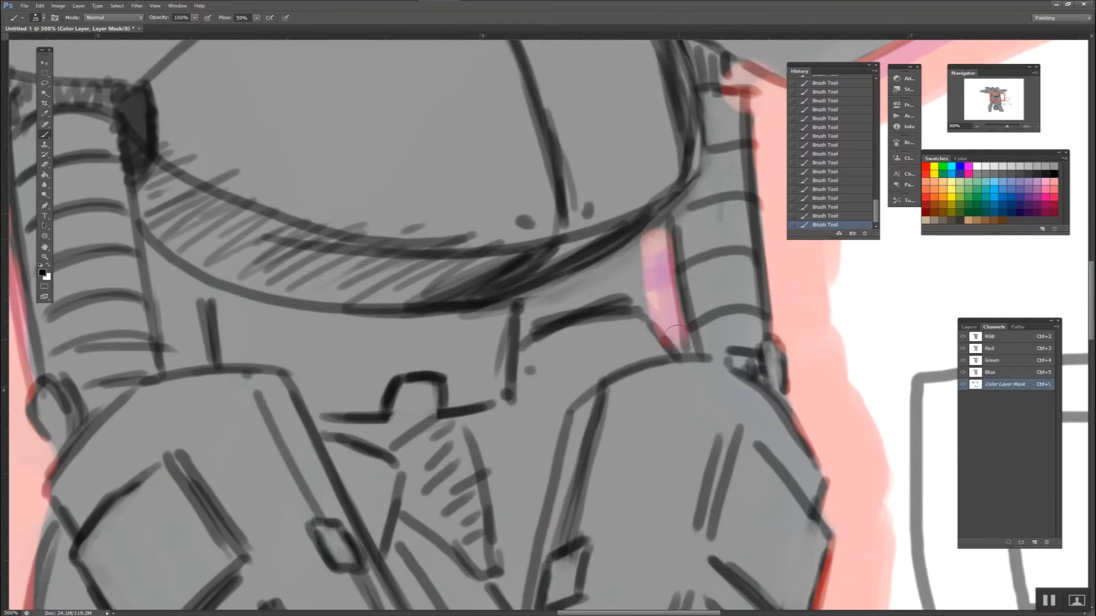
pyautogui.moveTo(657, 239)
pyautogui.mouseDown()
pyautogui.moveTo(599, 282)
pyautogui.moveTo(531, 309)
pyautogui.moveTo(658, 300)
pyautogui.moveTo(552, 304)
pyautogui.moveTo(654, 289)
pyautogui.moveTo(665, 320)
pyautogui.mouseUp()
pyautogui.moveTo(457, 378); pyautogui.dragTo(728, 438)
pyautogui.moveTo(425, 314)
pyautogui.mouseDown()
pyautogui.moveTo(448, 422)
pyautogui.moveTo(473, 417)
pyautogui.moveTo(459, 391)
pyautogui.mouseUp()
pyautogui.moveTo(457, 349)
pyautogui.mouseDown()
pyautogui.moveTo(438, 328)
pyautogui.moveTo(462, 391)
pyautogui.mouseUp()
# - Mask the gray in the gap between the thighs and in the opening between the hands and the basket
pyautogui.moveTo(630, 377)
pyautogui.mouseDown()
pyautogui.moveTo(553, 279)
pyautogui.moveTo(512, 192)
pyautogui.mouseUp()
pyautogui.moveTo(705, 264); pyautogui.dragTo(642, 63)
pyautogui.moveTo(471, 231)
pyautogui.mouseDown()
pyautogui.moveTo(562, 377)
pyautogui.moveTo(557, 425)
pyautogui.moveTo(573, 391)
pyautogui.moveTo(594, 422)
pyautogui.moveTo(577, 409)
pyautogui.moveTo(600, 157)
pyautogui.mouseUp()
pyautogui.moveTo(631, 231)
pyautogui.mouseDown()
pyautogui.moveTo(570, 231)
pyautogui.moveTo(574, 280)
pyautogui.moveTo(507, 291)
pyautogui.moveTo(478, 325)
pyautogui.moveTo(511, 368)
pyautogui.moveTo(567, 360)
pyautogui.moveTo(478, 385)
pyautogui.moveTo(578, 352)
pyautogui.moveTo(641, 361)
pyautogui.moveTo(638, 338)
pyautogui.moveTo(611, 311)
pyautogui.moveTo(601, 245)
pyautogui.moveTo(617, 338)
pyautogui.moveTo(513, 306)
pyautogui.moveTo(548, 311)
pyautogui.mouseUp()
pyautogui.press('x')
pyautogui.press('x')
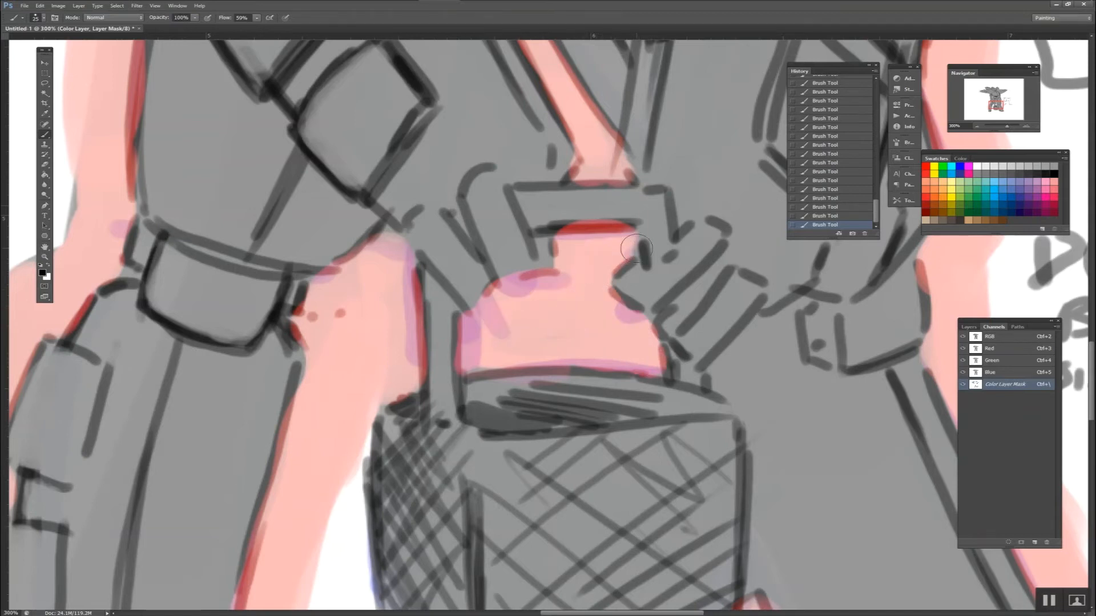
# - Enlarge the brush to 200 and mask the whole area of handwritten brush-size notes beside the robot
pyautogui.hotkey('ctrl', '-')
pyautogui.hotkey('ctrl', '-')
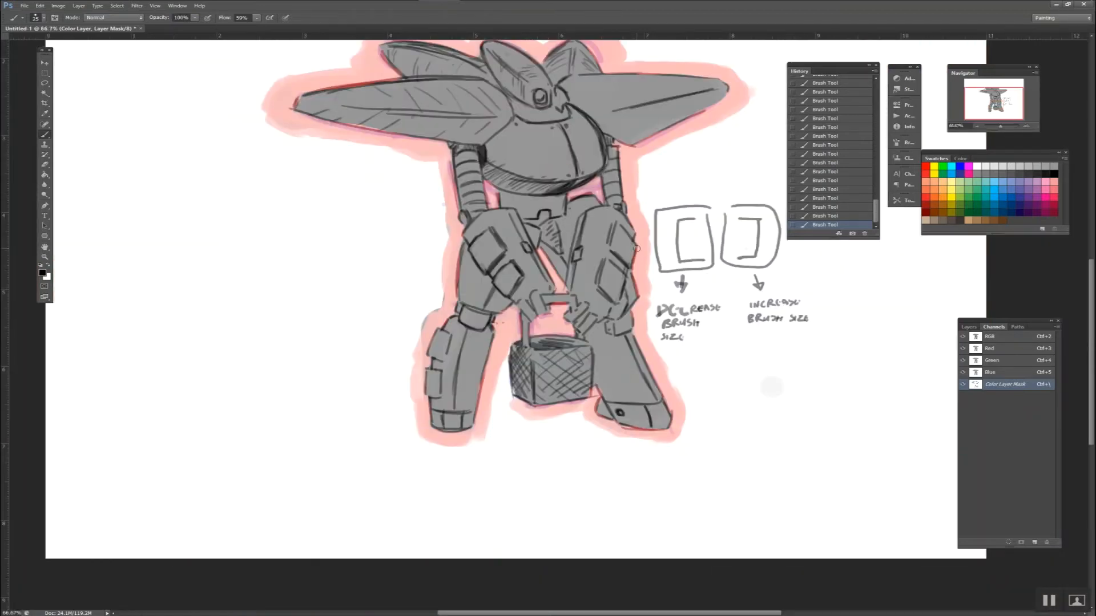
pyautogui.scroll(2, 779, 248)
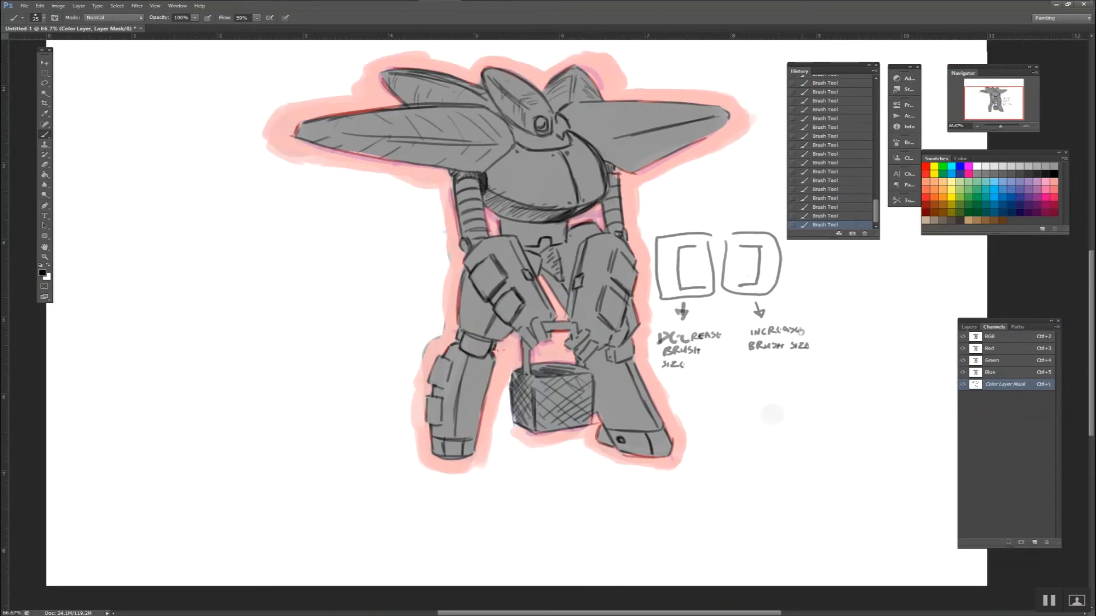
pyautogui.press(']')
pyautogui.press(']')
pyautogui.press(']')
pyautogui.press(']')
pyautogui.press(']')
pyautogui.press(']')
pyautogui.press(']')
pyautogui.press(']')
pyautogui.press(']')
pyautogui.press(']')
pyautogui.press(']')
pyautogui.moveTo(804, 360)
pyautogui.mouseDown()
pyautogui.moveTo(765, 365)
pyautogui.moveTo(719, 260)
pyautogui.moveTo(680, 343)
pyautogui.moveTo(670, 335)
pyautogui.moveTo(678, 371)
pyautogui.moveTo(662, 323)
pyautogui.moveTo(704, 238)
pyautogui.moveTo(776, 342)
pyautogui.moveTo(780, 369)
pyautogui.mouseUp()
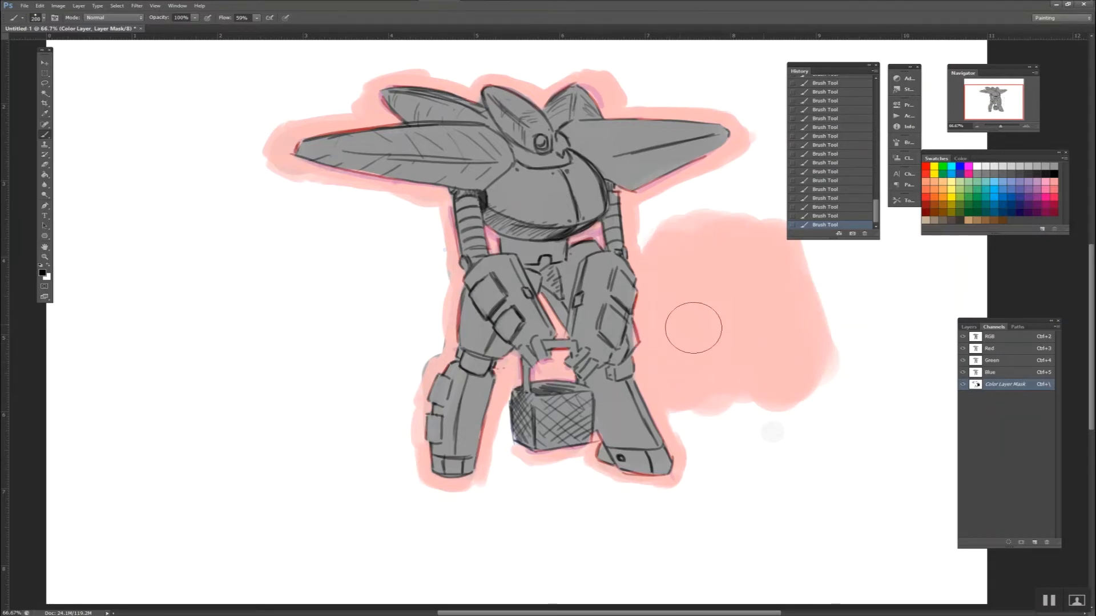
# - Switch to white with a smaller brush and restore masked color along the outer edge of the leg beside the notes area
pyautogui.press('[')
pyautogui.press('[')
pyautogui.press('[')
pyautogui.press('[')
pyautogui.press('x')
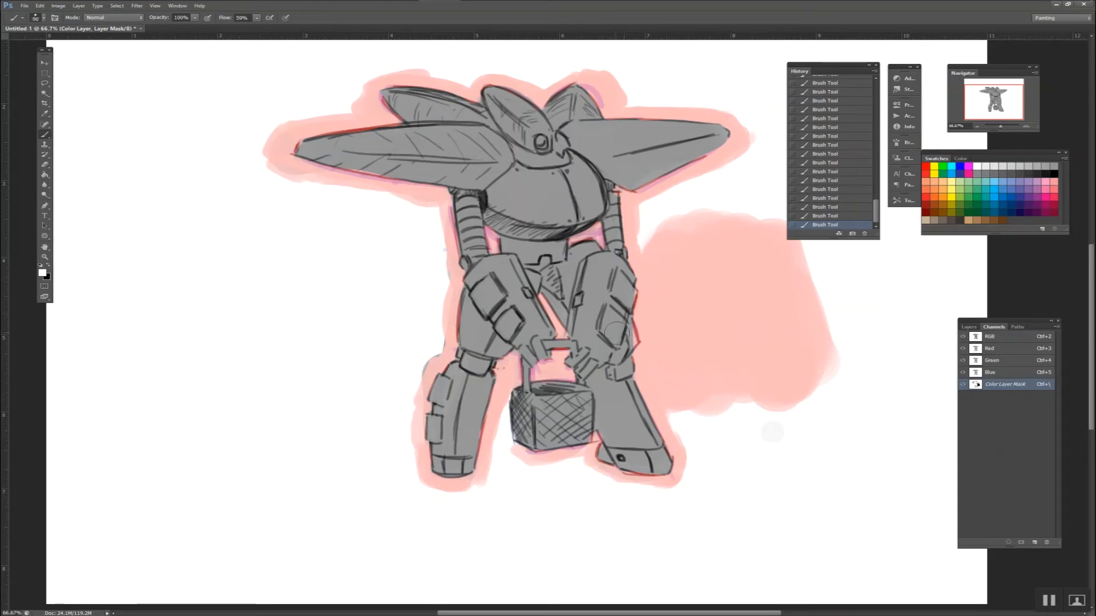
pyautogui.hotkey('ctrl', '+')
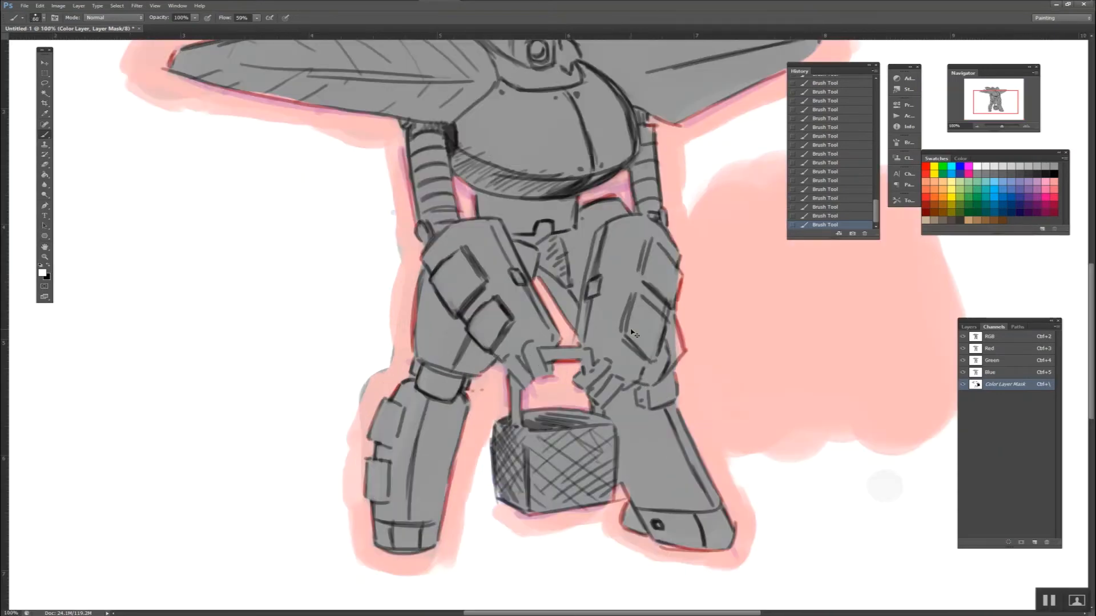
pyautogui.hotkey('ctrl', '+')
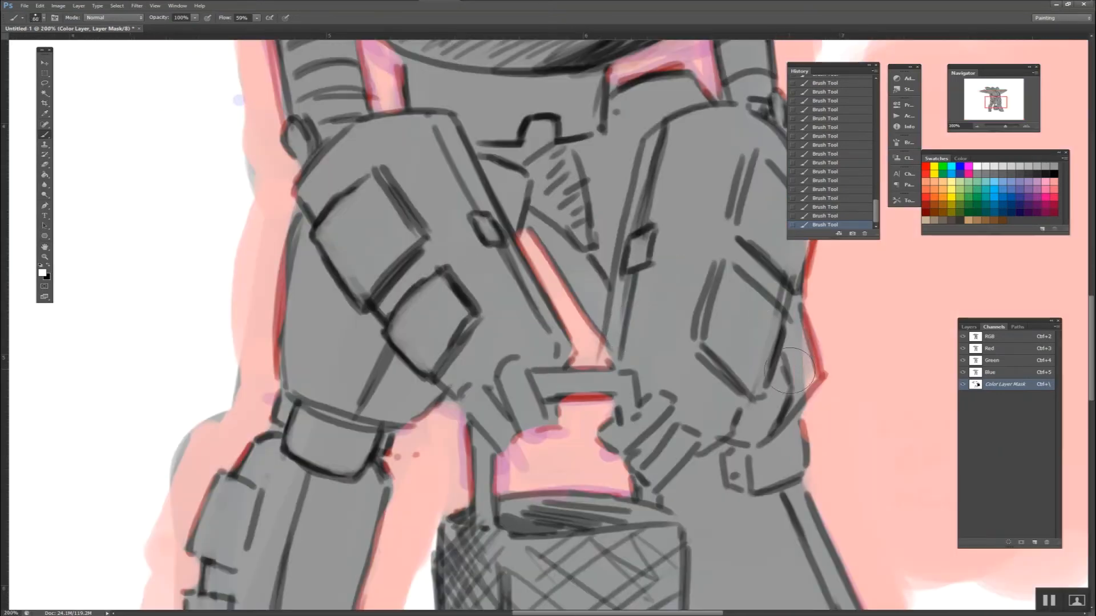
pyautogui.press('[')
pyautogui.press('[')
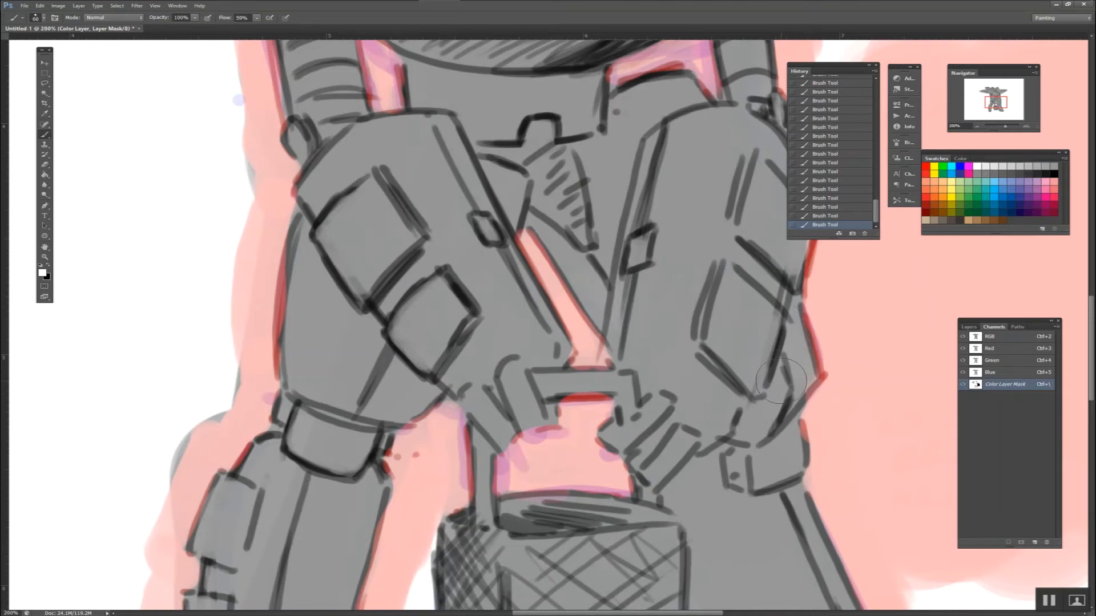
pyautogui.moveTo(797, 422); pyautogui.dragTo(790, 446)
pyautogui.press('space')
pyautogui.moveTo(774, 392); pyautogui.dragTo(735, 481)
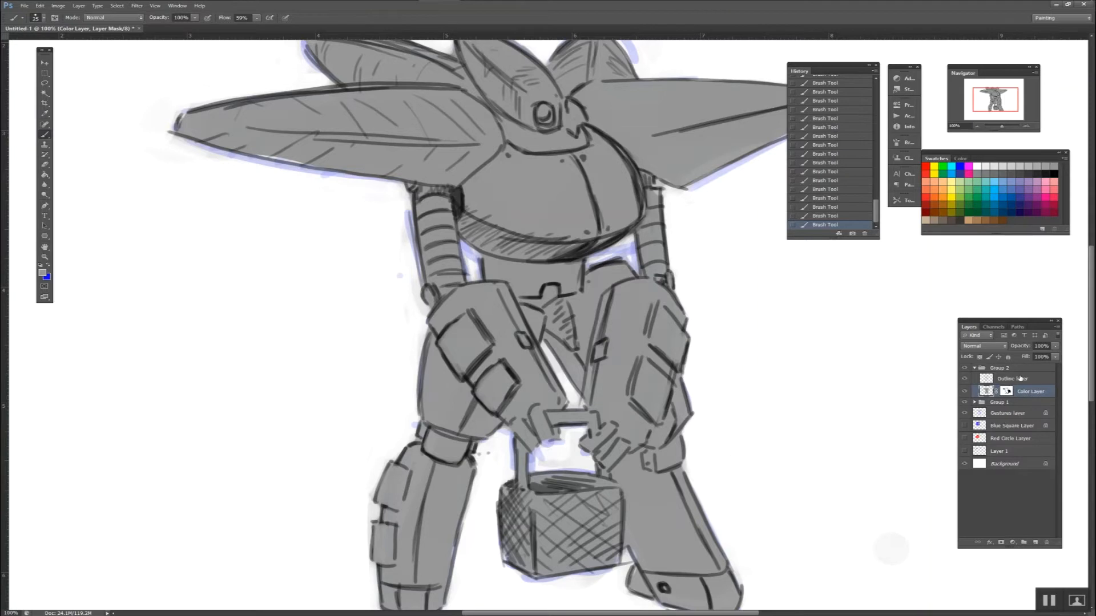
# - Fully lock the Color Layer and the Outline layer, and separate the Swatches panel from the Color panel
pyautogui.click(1008, 356)
pyautogui.click(1027, 380)
pyautogui.click(1007, 356)
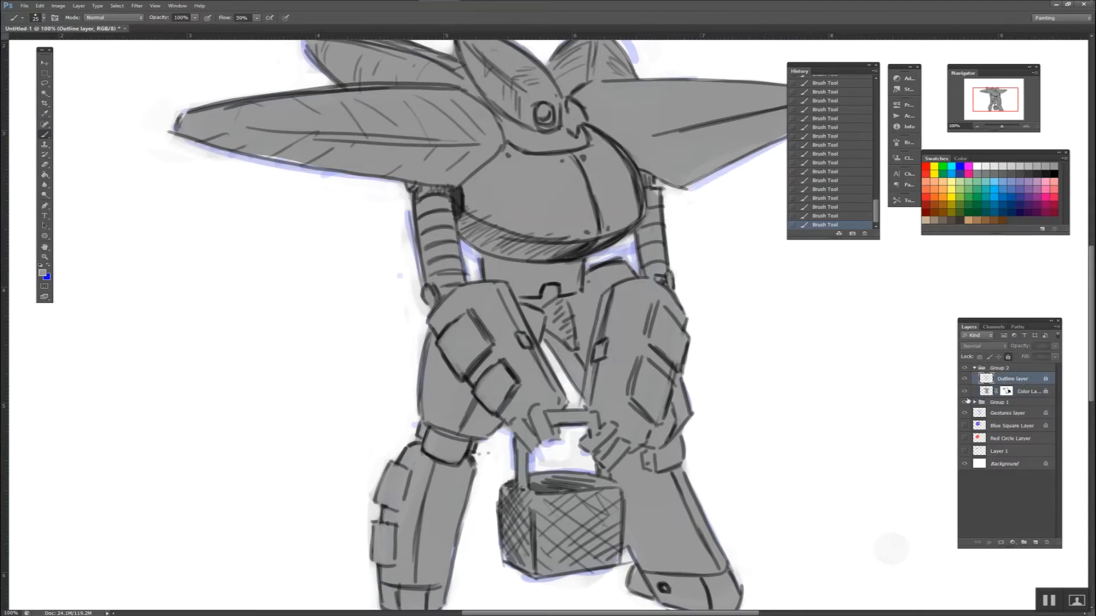
pyautogui.moveTo(937, 158); pyautogui.dragTo(934, 232)
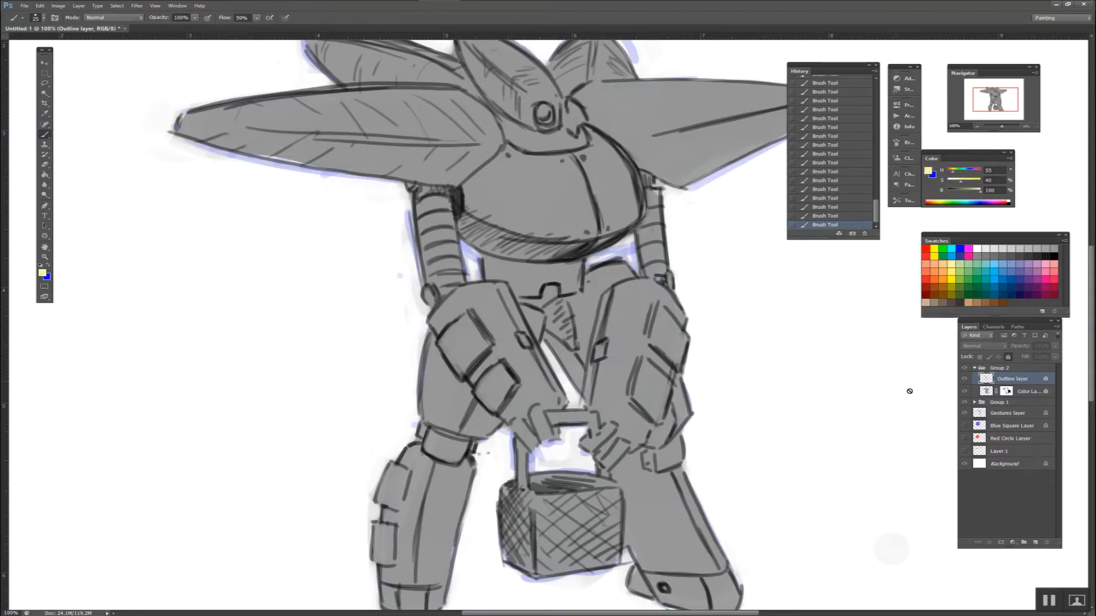
# - Add a new layer above the Color Layer and paint pastel yellow, green and blue color samples beside the robot
pyautogui.click(1025, 392)
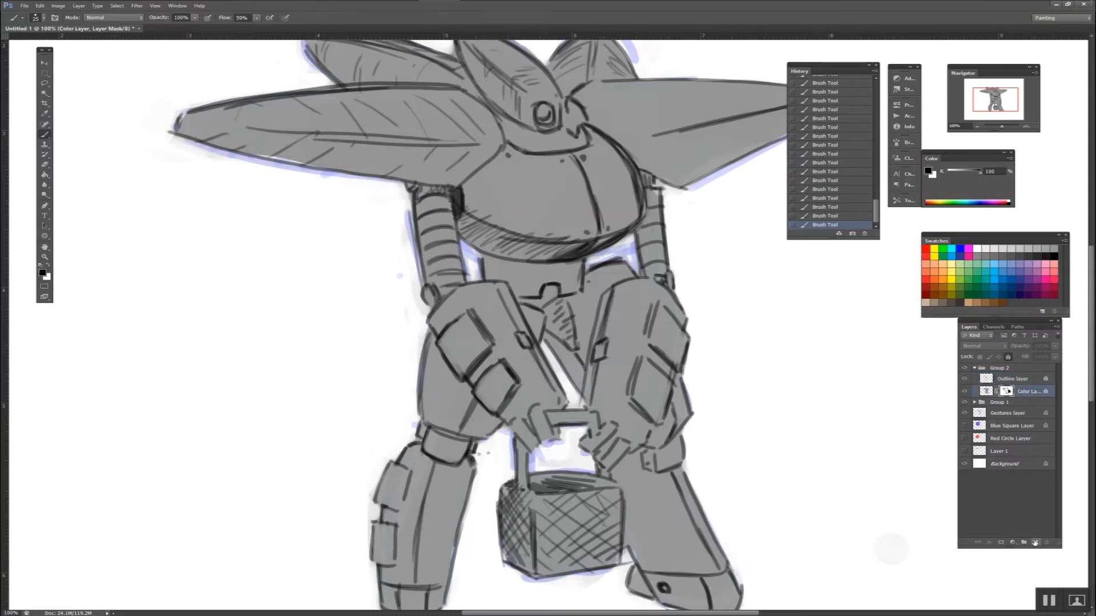
pyautogui.click(1035, 542)
pyautogui.moveTo(805, 399)
pyautogui.mouseDown()
pyautogui.moveTo(825, 365)
pyautogui.moveTo(816, 411)
pyautogui.mouseUp()
pyautogui.moveTo(827, 354); pyautogui.dragTo(841, 395)
pyautogui.click(979, 278)
pyautogui.moveTo(895, 367)
pyautogui.mouseDown()
pyautogui.moveTo(865, 421)
pyautogui.moveTo(881, 379)
pyautogui.moveTo(905, 437)
pyautogui.moveTo(927, 385)
pyautogui.mouseUp()
pyautogui.click(998, 277)
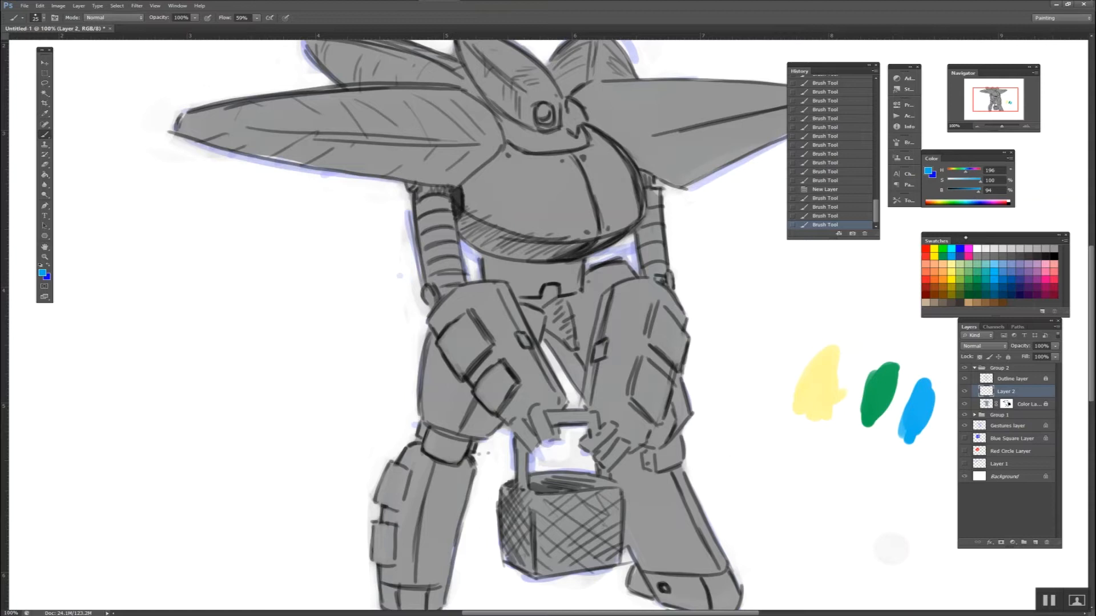
# - Reposition the Swatches and Color panels, and paint a red sample above the pastel yellow one
pyautogui.moveTo(978, 237); pyautogui.dragTo(971, 229)
pyautogui.moveTo(974, 153); pyautogui.dragTo(985, 148)
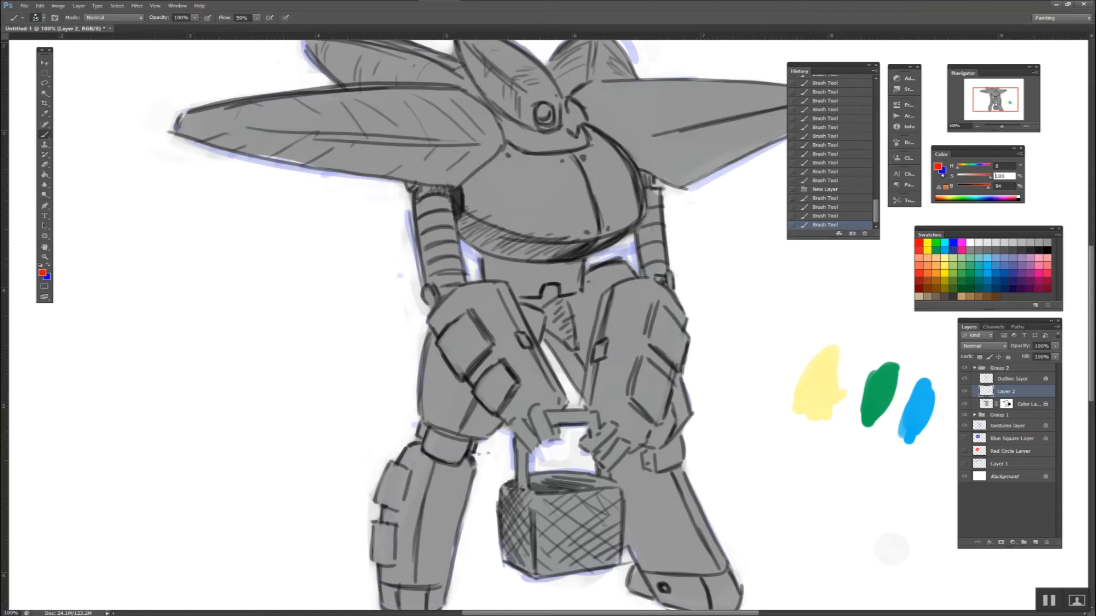
pyautogui.moveTo(778, 295); pyautogui.dragTo(793, 282)
# - View the name of the pastel yellow swatch
pyautogui.click(960, 166)
pyautogui.doubleClick(947, 259)
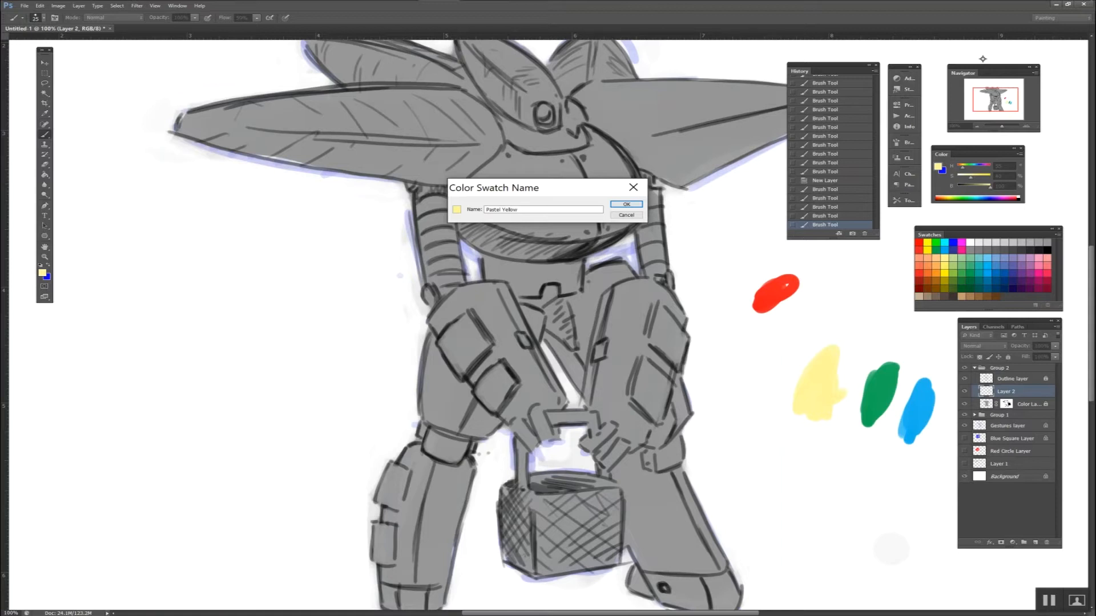
pyautogui.click(626, 204)
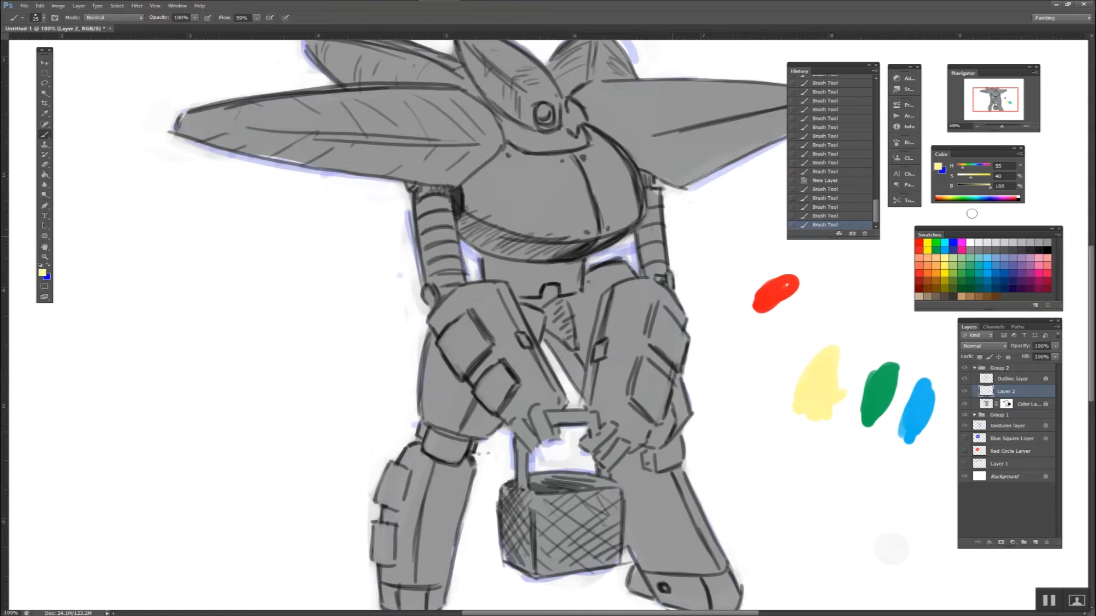
# - Paint pure yellow and bright green samples beside the red one using preset swatches
pyautogui.click(929, 241)
pyautogui.moveTo(794, 327)
pyautogui.mouseDown()
pyautogui.moveTo(829, 305)
pyautogui.moveTo(884, 304)
pyautogui.moveTo(866, 330)
pyautogui.mouseUp()
pyautogui.click(936, 242)
# - Rename the new layer as "more colors"
pyautogui.doubleClick(1005, 391)
pyautogui.write('more colors')
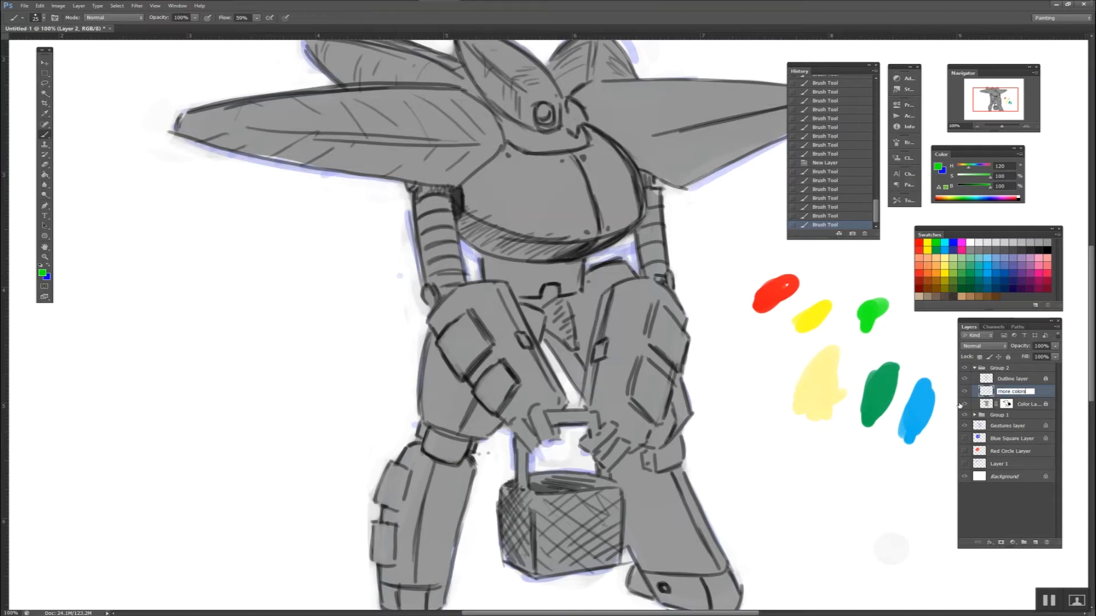
pyautogui.press('Return')
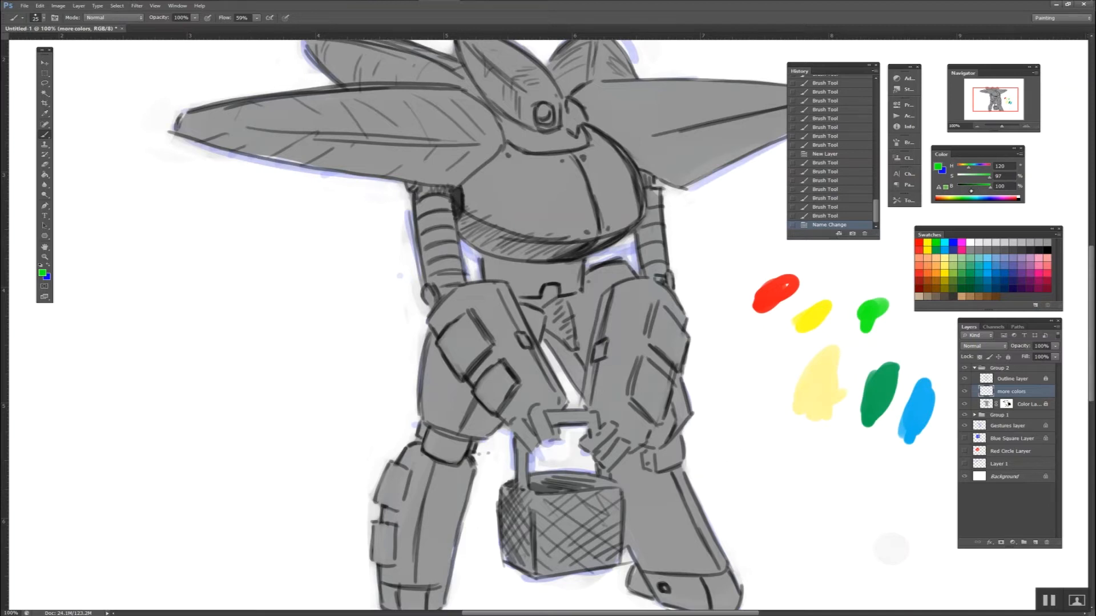
# - Paint green samples at hue 120 and saturation 97, lowering the brightness from 100 through 49 to 0
pyautogui.moveTo(988, 187)
pyautogui.mouseDown()
pyautogui.moveTo(974, 188)
pyautogui.moveTo(991, 187)
pyautogui.mouseUp()
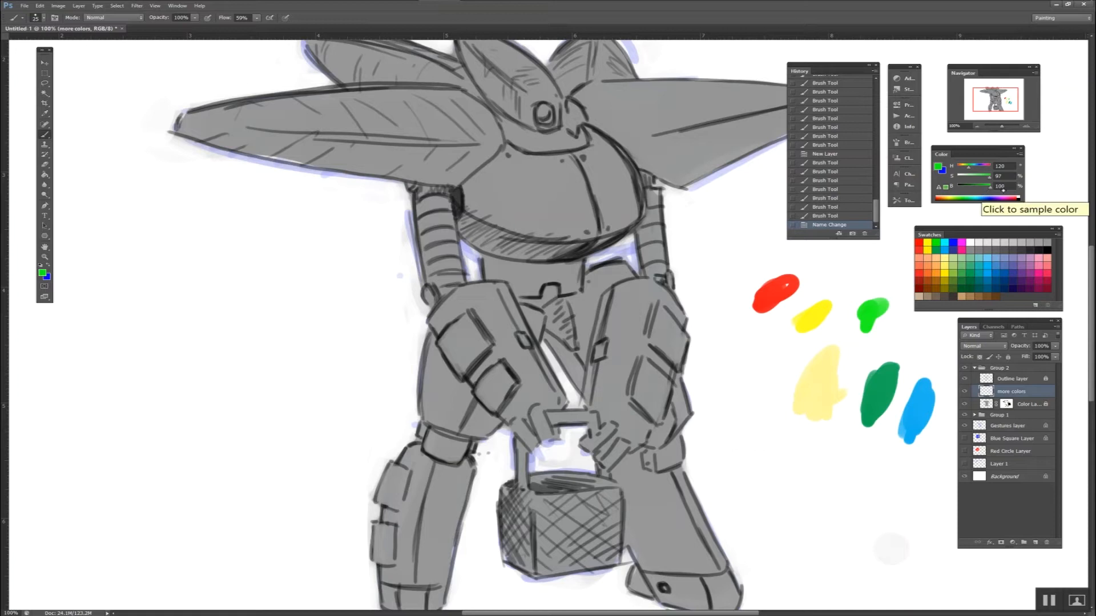
pyautogui.moveTo(802, 465)
pyautogui.mouseDown()
pyautogui.moveTo(782, 467)
pyautogui.moveTo(813, 474)
pyautogui.moveTo(779, 462)
pyautogui.moveTo(796, 441)
pyautogui.mouseUp()
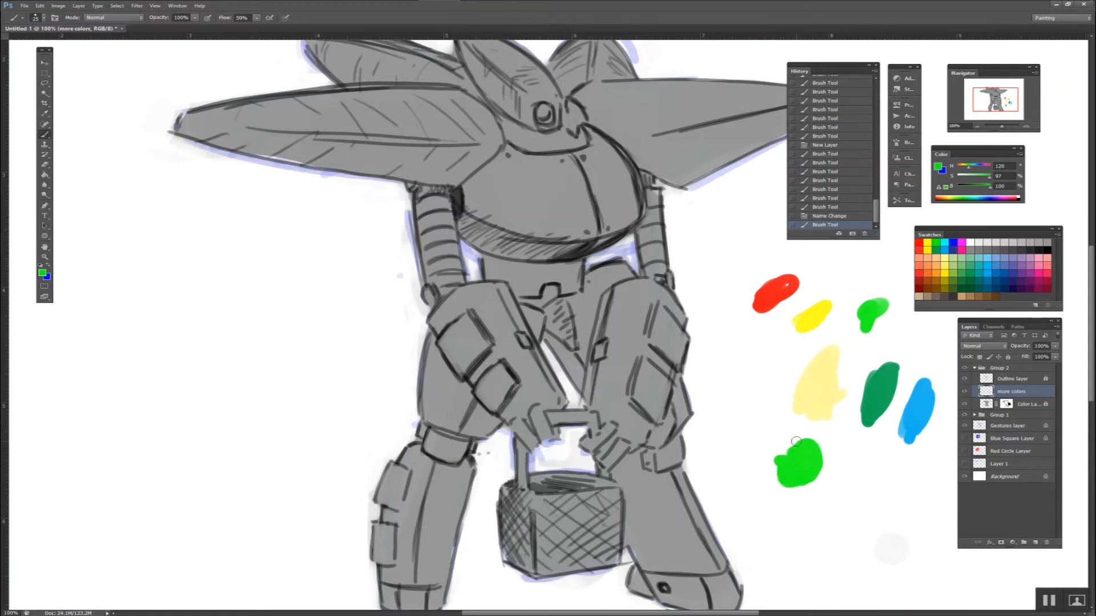
pyautogui.click(973, 185)
pyautogui.moveTo(870, 503)
pyautogui.mouseDown()
pyautogui.moveTo(860, 482)
pyautogui.moveTo(874, 469)
pyautogui.mouseUp()
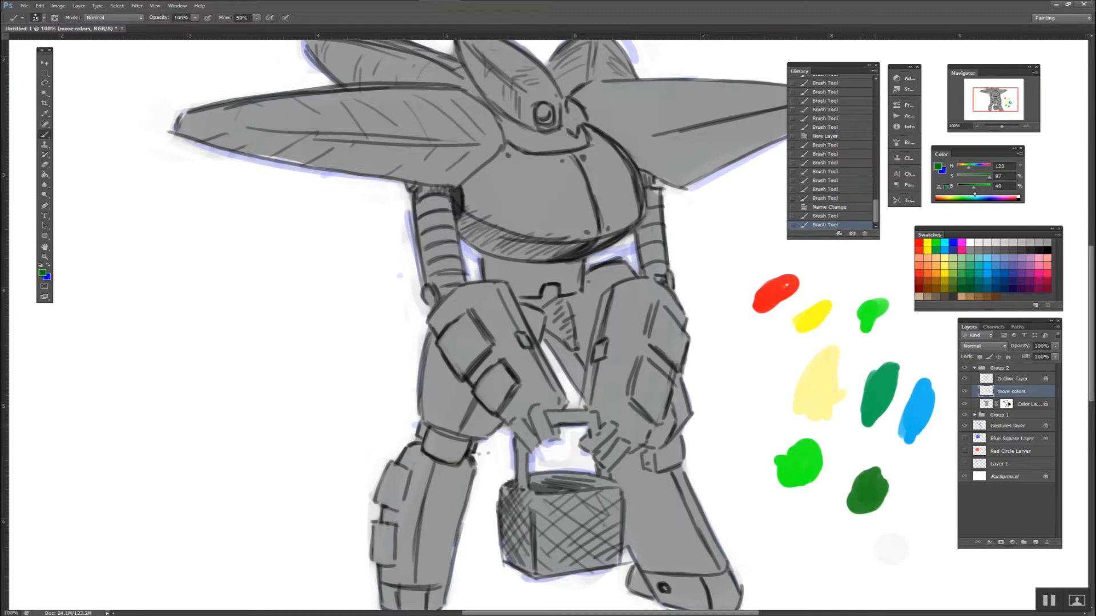
pyautogui.click(964, 185)
pyautogui.moveTo(897, 503)
pyautogui.mouseDown()
pyautogui.moveTo(934, 505)
pyautogui.moveTo(924, 511)
pyautogui.mouseUp()
pyautogui.click(958, 186)
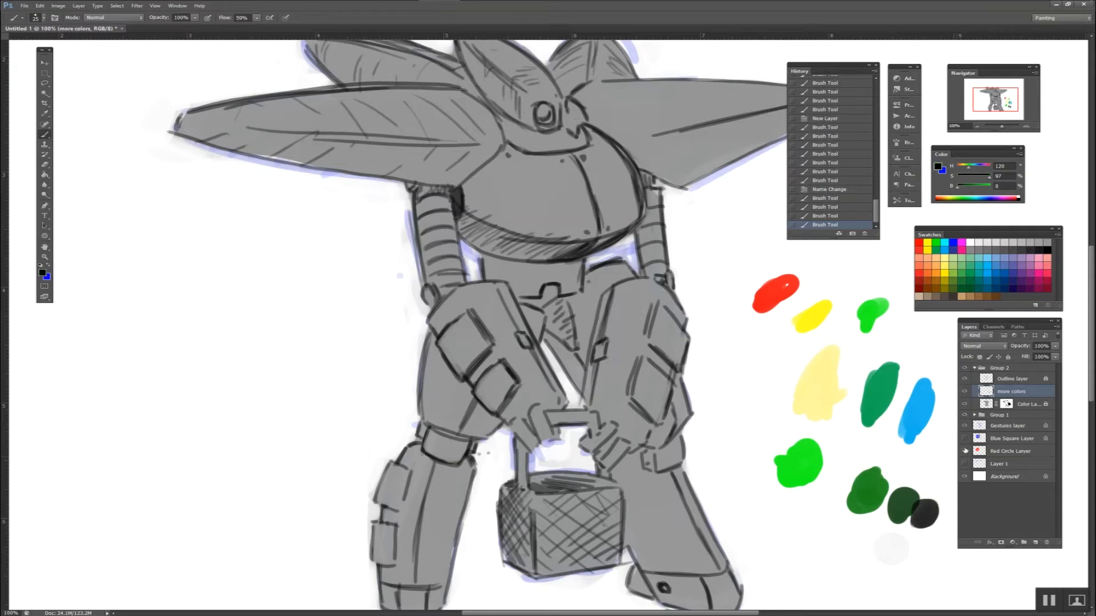
# - Fill the gap between the brightest and the dark green samples with a green at 77% brightness
pyautogui.click(980, 186)
pyautogui.click(838, 481)
pyautogui.moveTo(843, 466)
pyautogui.mouseDown()
pyautogui.moveTo(828, 476)
pyautogui.moveTo(844, 464)
pyautogui.moveTo(848, 481)
pyautogui.mouseUp()
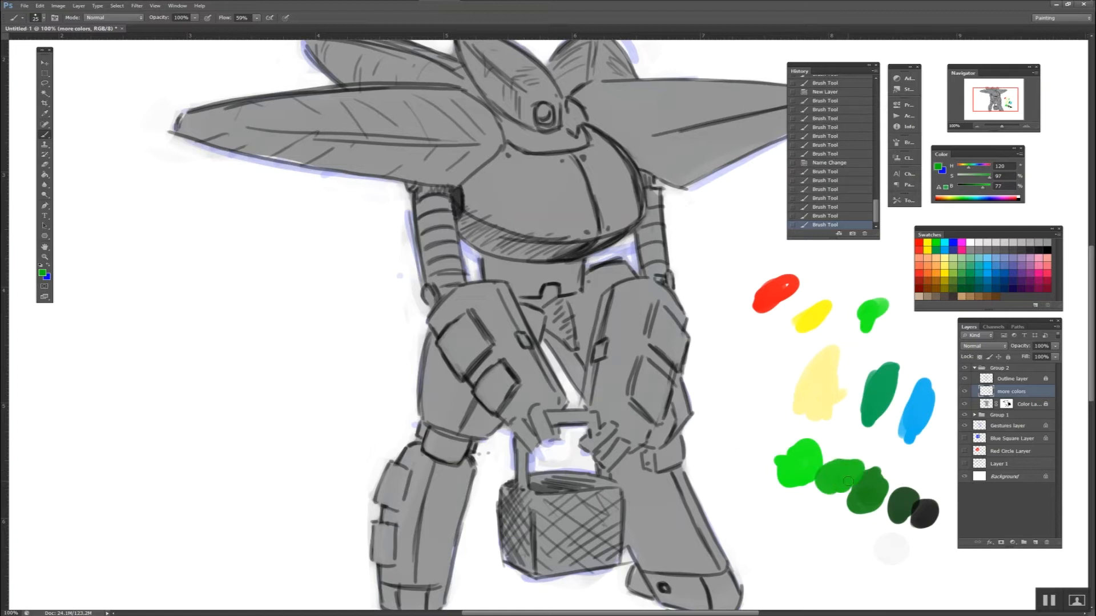
# - Start a second row below with a fully bright green sample and a less saturated one beside it
pyautogui.moveTo(862, 431)
pyautogui.mouseDown()
pyautogui.moveTo(782, 340)
pyautogui.moveTo(805, 319)
pyautogui.mouseUp()
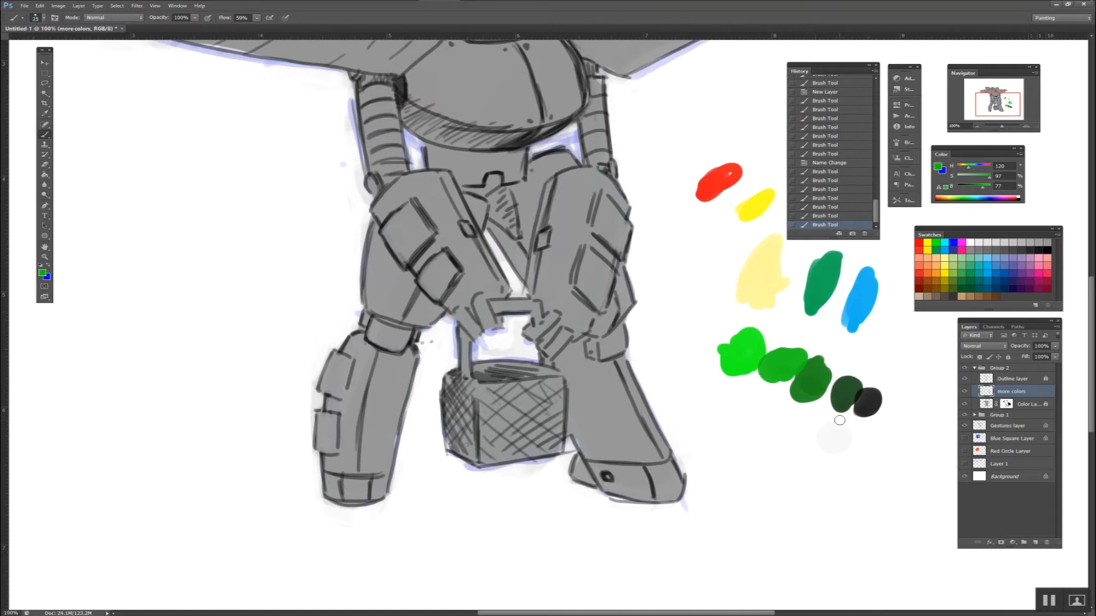
pyautogui.moveTo(982, 188); pyautogui.dragTo(1015, 182)
pyautogui.moveTo(987, 177); pyautogui.dragTo(998, 178)
pyautogui.moveTo(716, 457); pyautogui.dragTo(736, 443)
pyautogui.moveTo(989, 182); pyautogui.dragTo(978, 181)
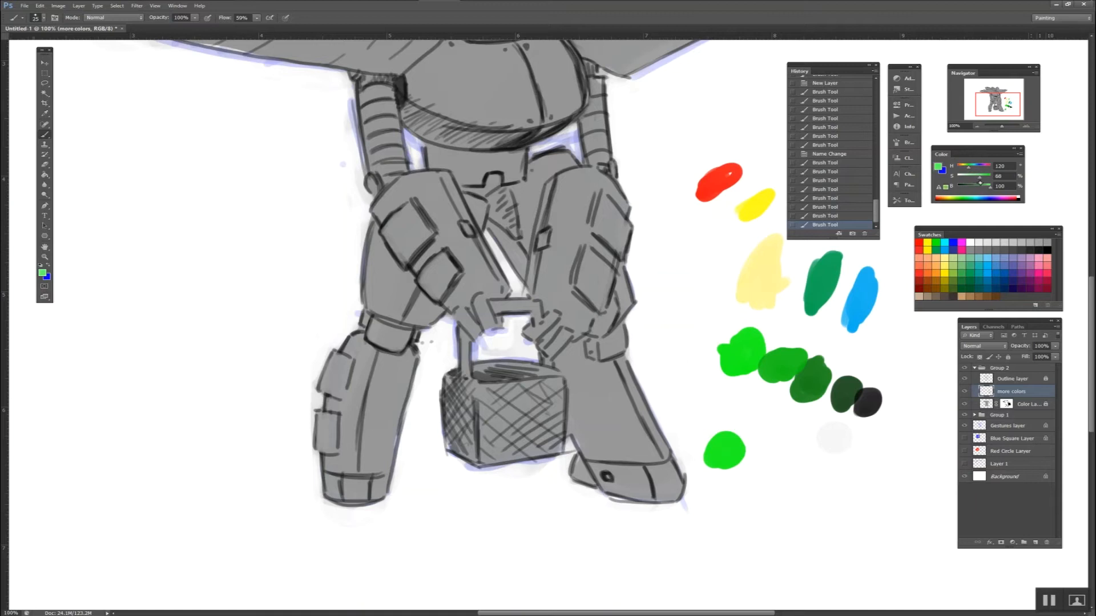
pyautogui.moveTo(744, 460); pyautogui.dragTo(764, 467)
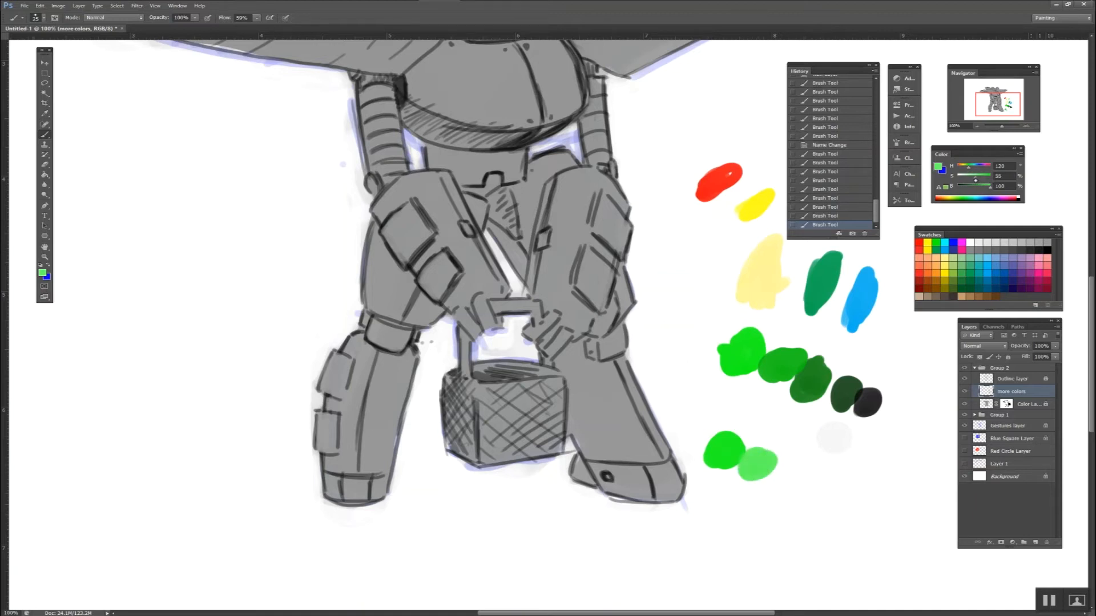
# - Continue the second row with progressively paler greens by lowering the saturation towards white
pyautogui.moveTo(772, 487); pyautogui.dragTo(793, 466)
pyautogui.moveTo(973, 177); pyautogui.dragTo(964, 178)
pyautogui.moveTo(802, 495)
pyautogui.mouseDown()
pyautogui.moveTo(809, 475)
pyautogui.moveTo(807, 487)
pyautogui.mouseUp()
pyautogui.moveTo(966, 177); pyautogui.dragTo(957, 178)
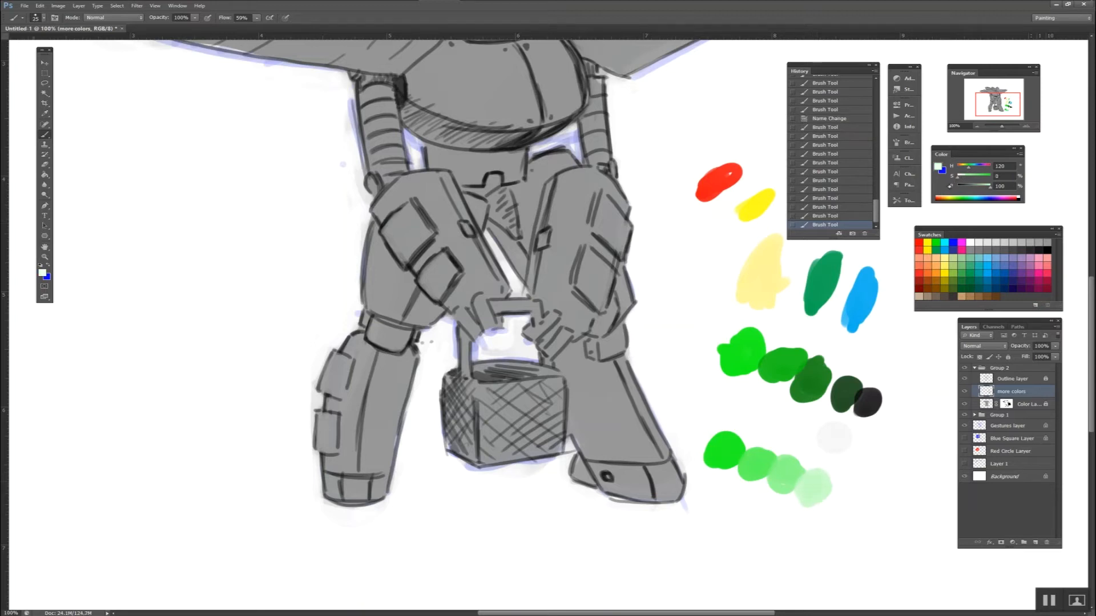
pyautogui.moveTo(839, 511); pyautogui.dragTo(855, 494)
# - Undo the first gray sample and paint a gray one at 71% brightness beneath the palest green
pyautogui.moveTo(990, 186); pyautogui.dragTo(972, 186)
pyautogui.moveTo(816, 536)
pyautogui.mouseDown()
pyautogui.moveTo(810, 528)
pyautogui.moveTo(802, 542)
pyautogui.mouseUp()
pyautogui.moveTo(852, 484); pyautogui.dragTo(840, 366)
pyautogui.hotkey('ctrl', 'z')
pyautogui.moveTo(972, 187); pyautogui.dragTo(982, 188)
pyautogui.moveTo(803, 423)
pyautogui.mouseDown()
pyautogui.moveTo(810, 415)
pyautogui.moveTo(802, 425)
pyautogui.mouseUp()
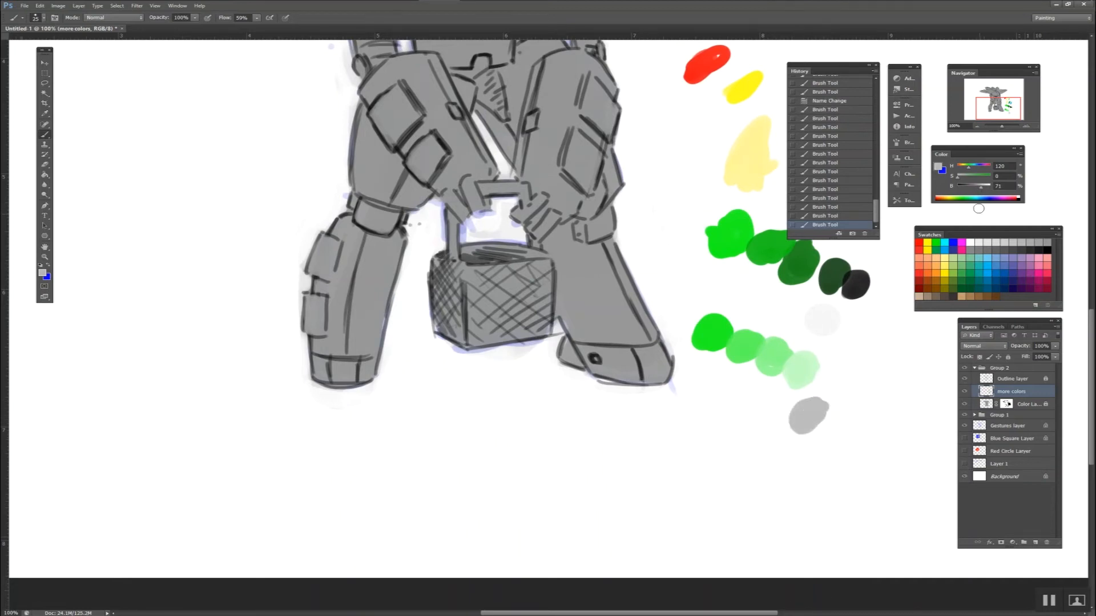
# - Paint a row of muted greens from the gray sample back to full green by raising the saturation stepwise
pyautogui.moveTo(958, 178); pyautogui.dragTo(966, 177)
pyautogui.moveTo(776, 405); pyautogui.dragTo(775, 404)
pyautogui.moveTo(966, 177); pyautogui.dragTo(974, 178)
pyautogui.moveTo(762, 376); pyautogui.dragTo(754, 392)
pyautogui.moveTo(973, 178); pyautogui.dragTo(982, 179)
pyautogui.moveTo(718, 379); pyautogui.dragTo(724, 370)
pyautogui.moveTo(982, 177); pyautogui.dragTo(990, 177)
pyautogui.moveTo(701, 353); pyautogui.dragTo(694, 365)
# - Lower the brightness to 52% and paint a row of dark greens that fade towards gray as saturation drops
pyautogui.moveTo(986, 187); pyautogui.dragTo(974, 196)
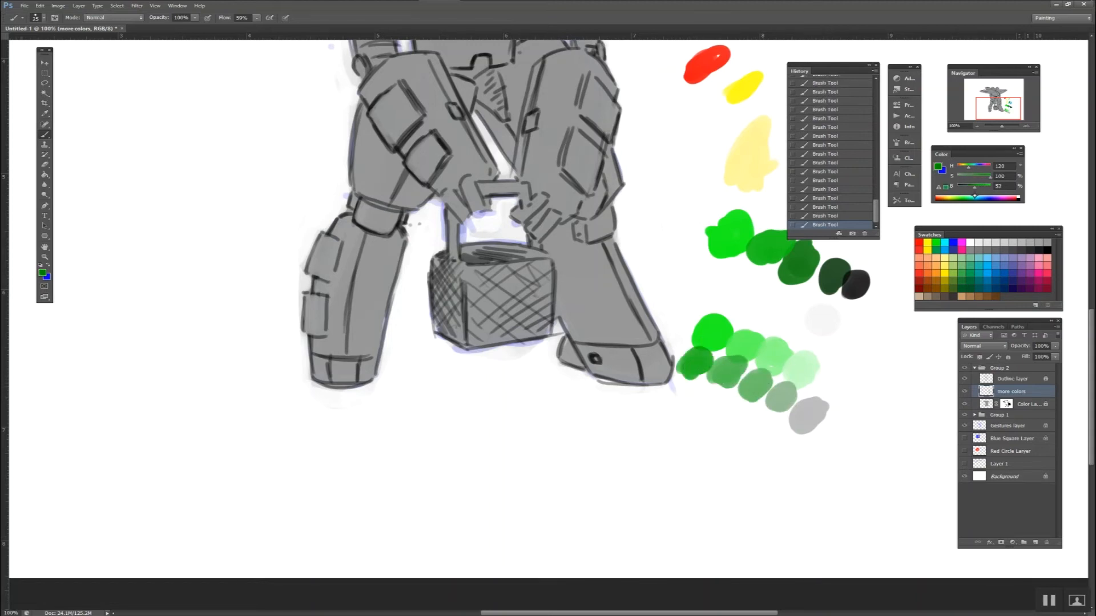
pyautogui.moveTo(666, 398); pyautogui.dragTo(673, 391)
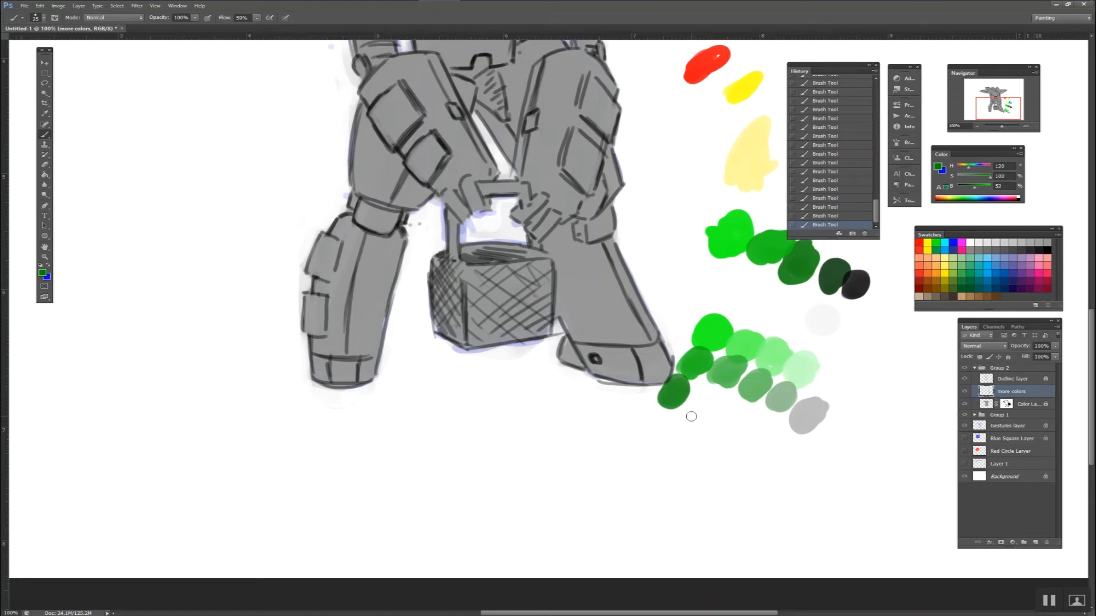
pyautogui.moveTo(990, 178); pyautogui.dragTo(979, 178)
pyautogui.moveTo(697, 412)
pyautogui.mouseDown()
pyautogui.moveTo(707, 400)
pyautogui.moveTo(768, 423)
pyautogui.moveTo(759, 433)
pyautogui.moveTo(794, 433)
pyautogui.mouseUp()
pyautogui.click(964, 177)
pyautogui.click(957, 176)
# - Darken the color further and paint a row from dark gray back to very dark green by raising the saturation
pyautogui.click(970, 188)
pyautogui.click(964, 188)
pyautogui.moveTo(752, 479)
pyautogui.mouseDown()
pyautogui.moveTo(767, 461)
pyautogui.moveTo(758, 477)
pyautogui.moveTo(742, 454)
pyautogui.moveTo(697, 445)
pyautogui.moveTo(682, 428)
pyautogui.moveTo(698, 426)
pyautogui.moveTo(656, 424)
pyautogui.moveTo(641, 442)
pyautogui.mouseUp()
pyautogui.click(972, 176)
pyautogui.click(989, 176)
# - Set the brightness to 0% and paint a closing row of black samples at varying saturation
pyautogui.click(957, 186)
pyautogui.click(979, 177)
pyautogui.moveTo(669, 449)
pyautogui.mouseDown()
pyautogui.moveTo(663, 465)
pyautogui.moveTo(738, 508)
pyautogui.mouseUp()
pyautogui.click(965, 177)
# - Reduce the brush size for finer marks around the green sample grid
pyautogui.hotkey('ctrl', '+')
pyautogui.moveTo(802, 472); pyautogui.dragTo(448, 304)
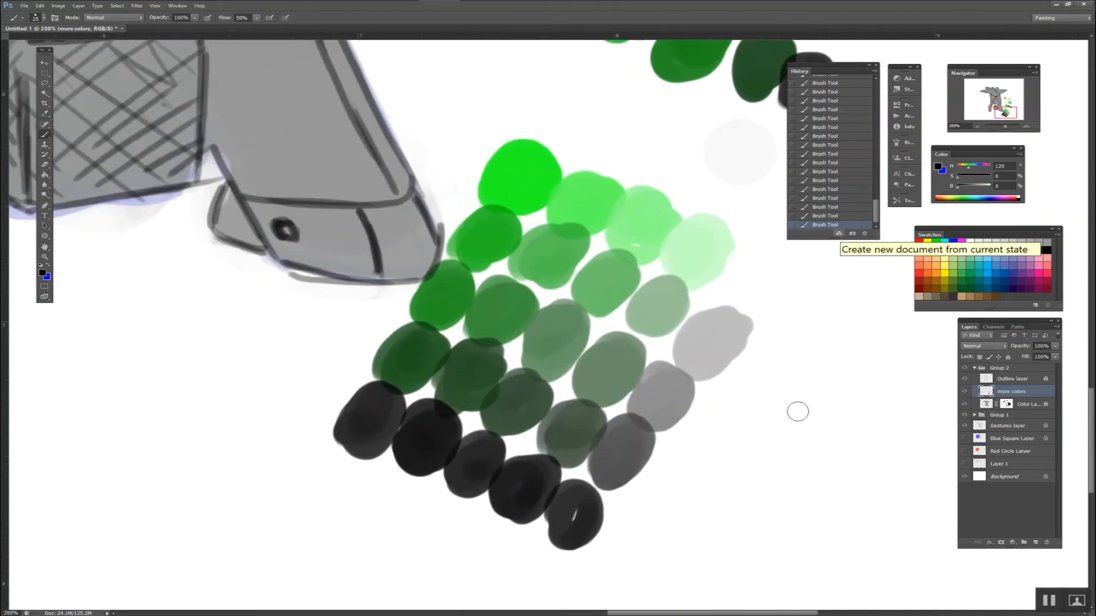
pyautogui.press('[')
pyautogui.press('[')
pyautogui.press('[')
pyautogui.press('[')
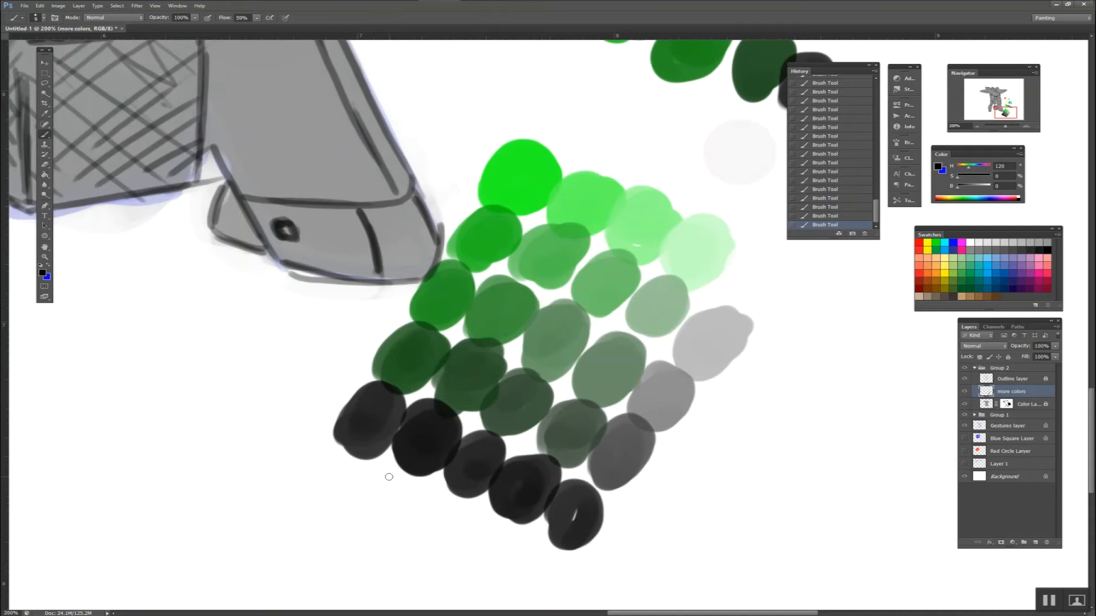
# - Try to rotate the canvas view around the green sample grid, and return to the Brush tool
pyautogui.press('r')
pyautogui.click(782, 482)
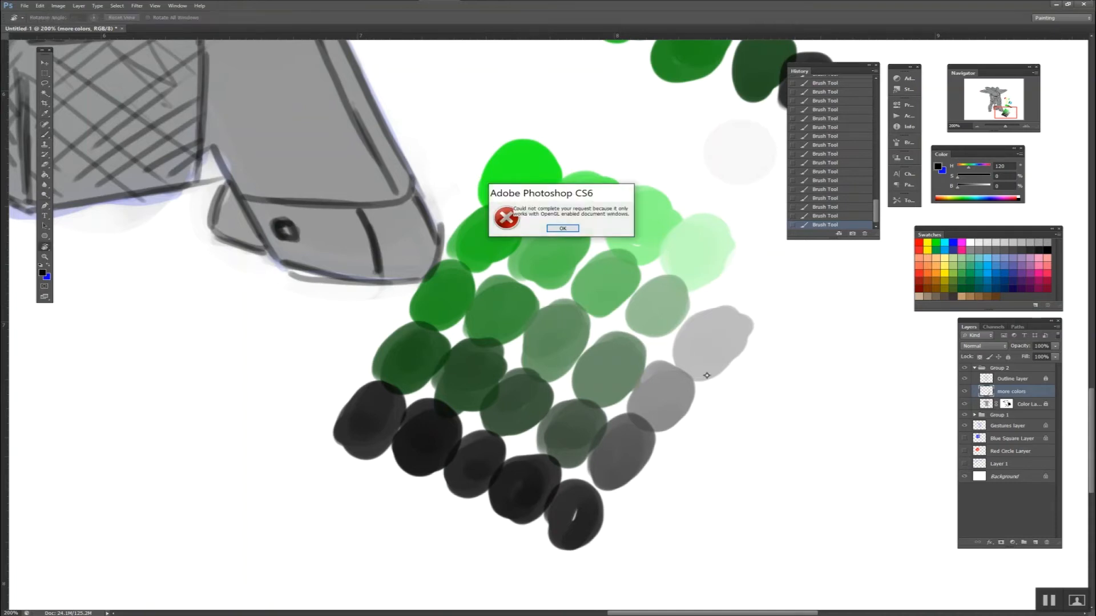
pyautogui.click(574, 229)
pyautogui.click(791, 461)
pyautogui.click(564, 229)
pyautogui.moveTo(708, 424); pyautogui.dragTo(791, 290)
pyautogui.press('b')
pyautogui.moveTo(503, 387); pyautogui.dragTo(514, 401)
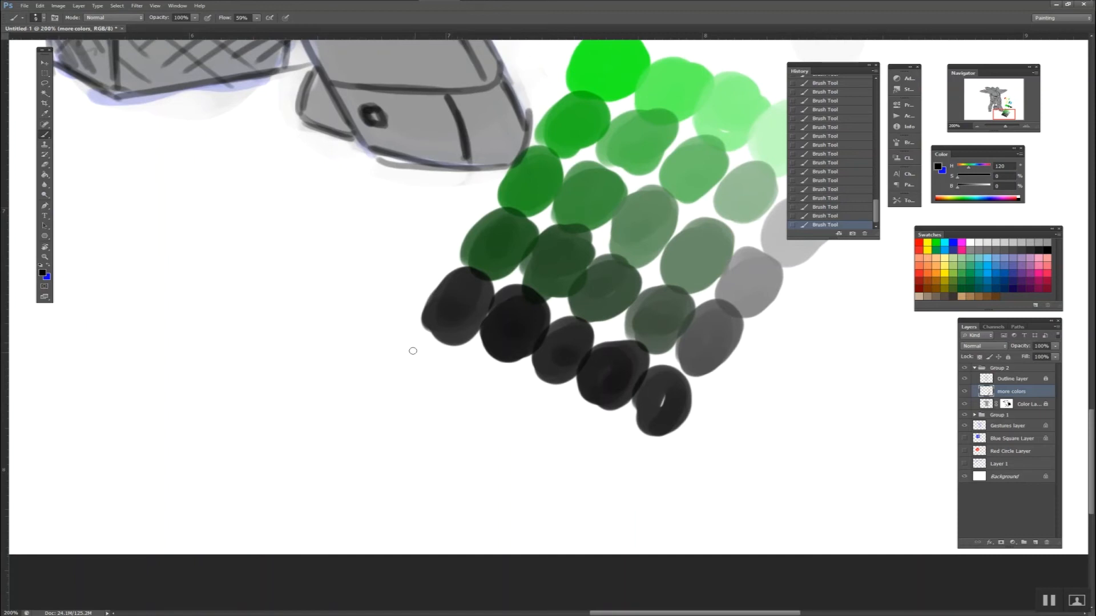
# - Draw a double-headed arrow along the black sample row, letter "SATURATION" beneath it, and clean up with the Eraser
pyautogui.moveTo(416, 343)
pyautogui.mouseDown()
pyautogui.moveTo(405, 370)
pyautogui.moveTo(416, 353)
pyautogui.moveTo(645, 465)
pyautogui.mouseUp()
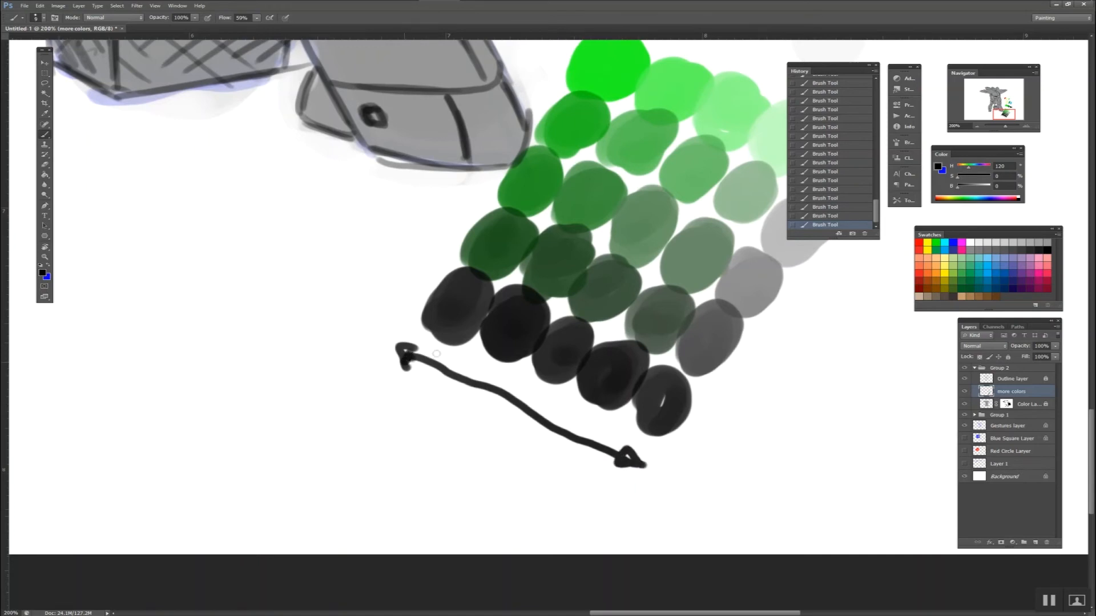
pyautogui.moveTo(434, 392)
pyautogui.mouseDown()
pyautogui.moveTo(421, 410)
pyautogui.moveTo(482, 415)
pyautogui.moveTo(477, 431)
pyautogui.moveTo(511, 448)
pyautogui.moveTo(528, 438)
pyautogui.moveTo(549, 473)
pyautogui.moveTo(555, 456)
pyautogui.moveTo(570, 477)
pyautogui.moveTo(594, 478)
pyautogui.mouseUp()
pyautogui.press('e')
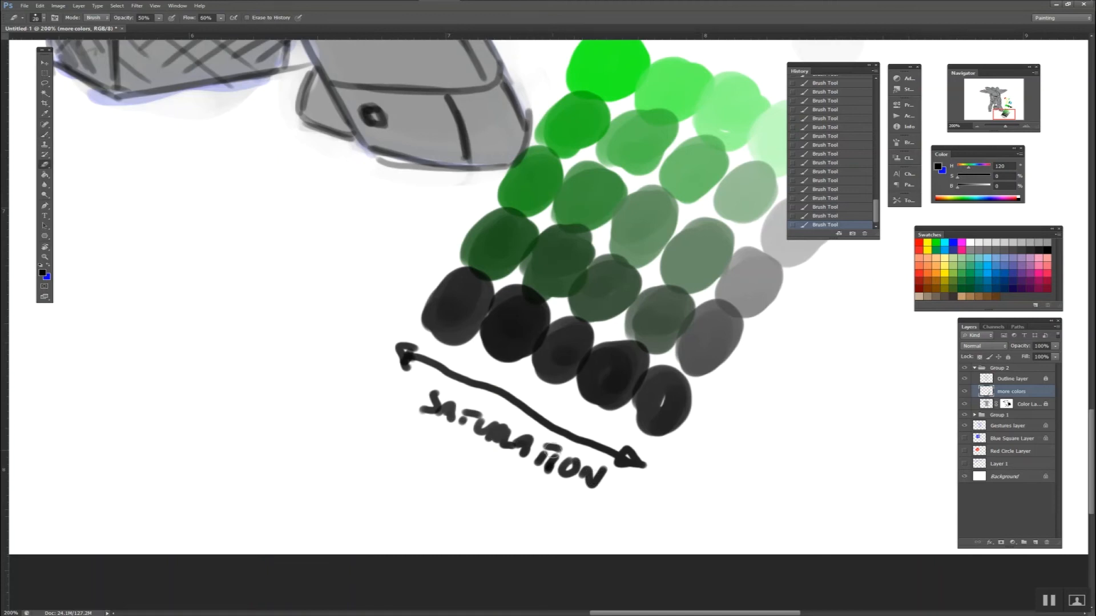
pyautogui.moveTo(799, 422); pyautogui.dragTo(734, 476)
# - Letter "BRIGHTNESS" along the gray side of the sample grid with a finer brush and extend an arrow from each end
pyautogui.press('space')
pyautogui.moveTo(787, 429); pyautogui.dragTo(665, 502)
pyautogui.press('b')
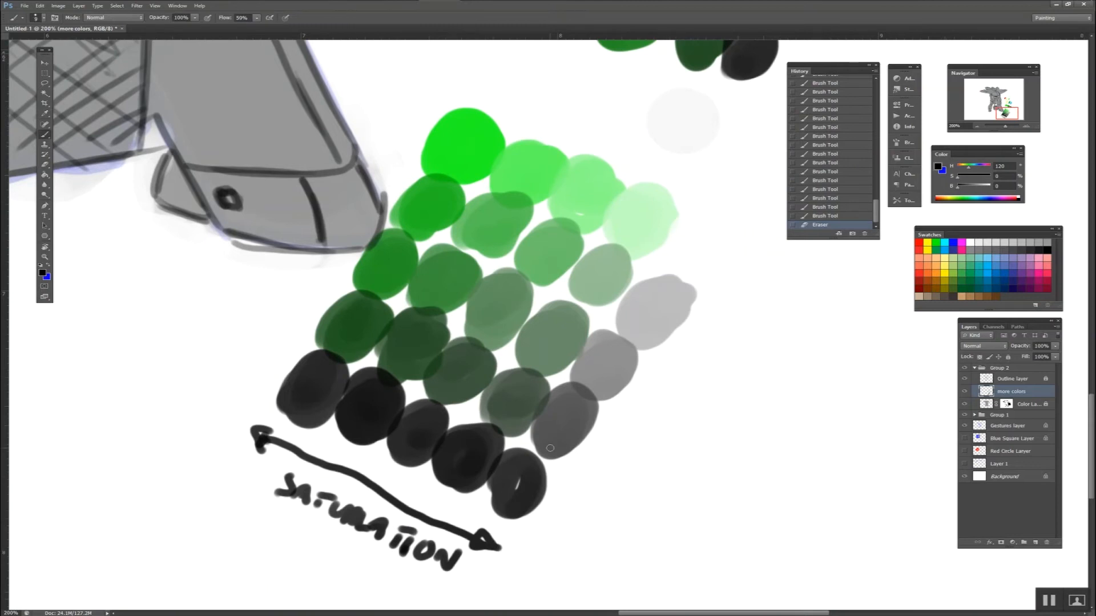
pyautogui.moveTo(584, 462)
pyautogui.mouseDown()
pyautogui.moveTo(598, 471)
pyautogui.moveTo(599, 456)
pyautogui.moveTo(598, 469)
pyautogui.mouseUp()
pyautogui.moveTo(596, 446)
pyautogui.mouseDown()
pyautogui.moveTo(607, 455)
pyautogui.moveTo(632, 417)
pyautogui.mouseUp()
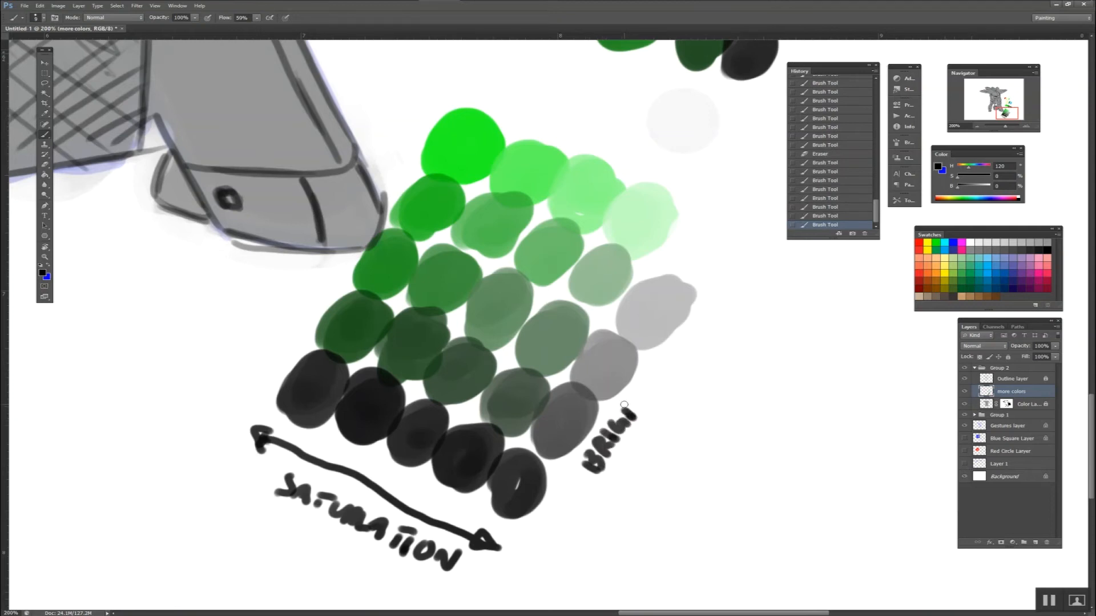
pyautogui.hotkey('ctrl', '+')
pyautogui.moveTo(718, 449); pyautogui.dragTo(669, 406)
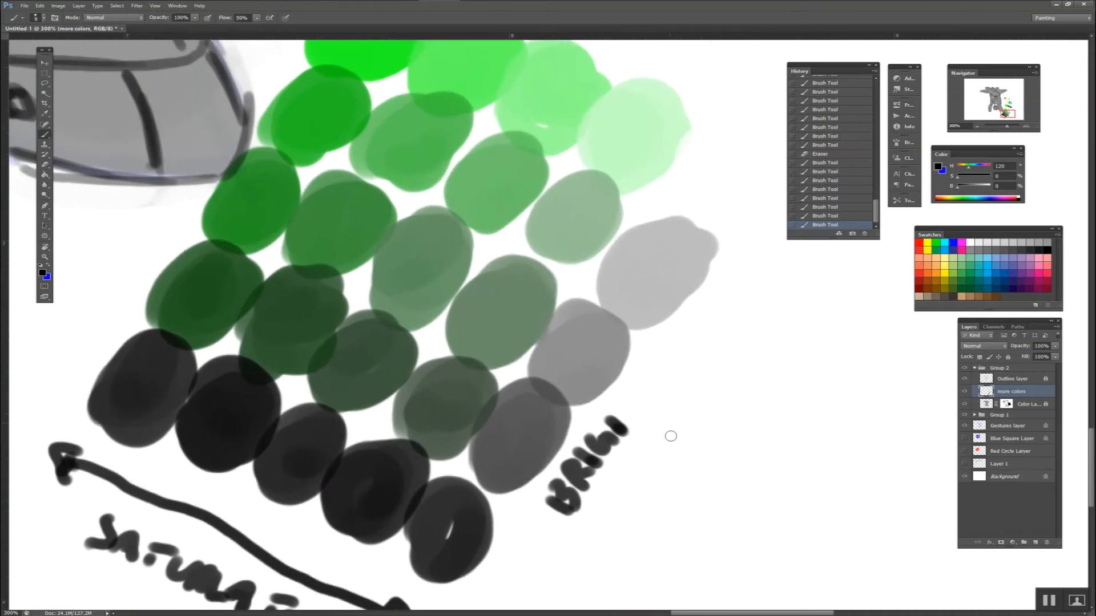
pyautogui.press('[')
pyautogui.press('[')
pyautogui.press('[')
pyautogui.moveTo(619, 409)
pyautogui.mouseDown()
pyautogui.moveTo(631, 416)
pyautogui.moveTo(618, 423)
pyautogui.moveTo(629, 390)
pyautogui.moveTo(640, 403)
pyautogui.moveTo(785, 197)
pyautogui.moveTo(785, 212)
pyautogui.mouseUp()
pyautogui.moveTo(546, 515)
pyautogui.mouseDown()
pyautogui.moveTo(488, 596)
pyautogui.moveTo(505, 591)
pyautogui.mouseUp()
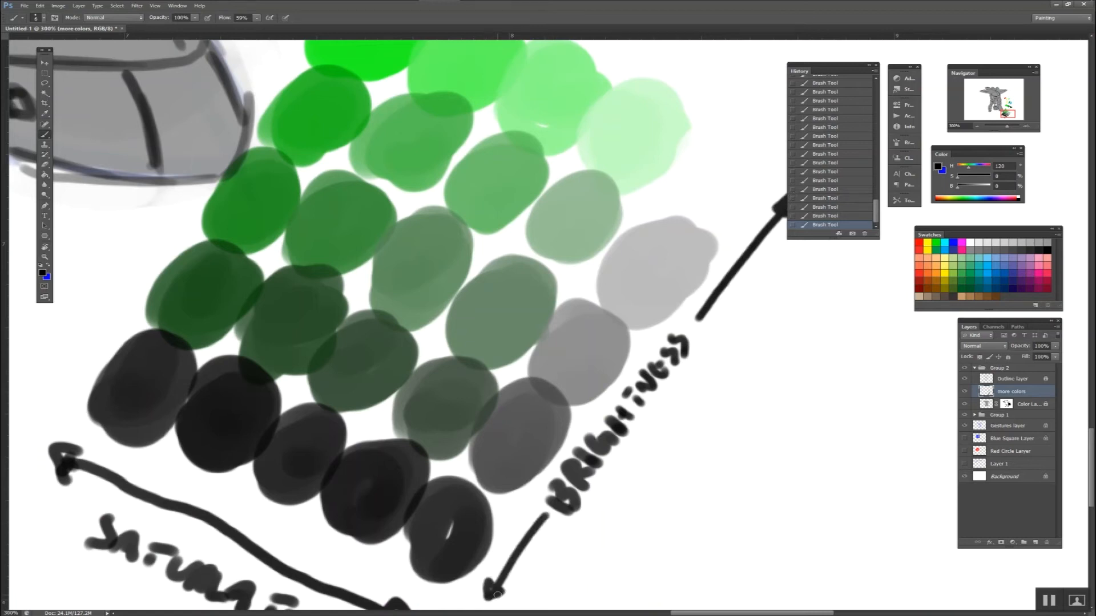
pyautogui.hotkey('ctrl', '-')
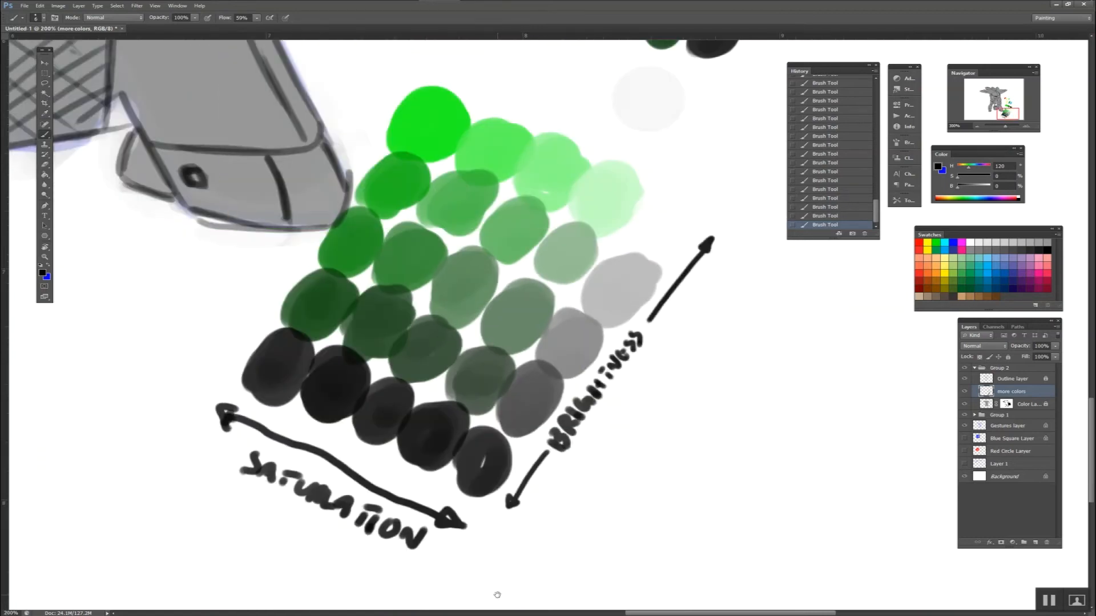
pyautogui.moveTo(497, 595); pyautogui.dragTo(770, 534)
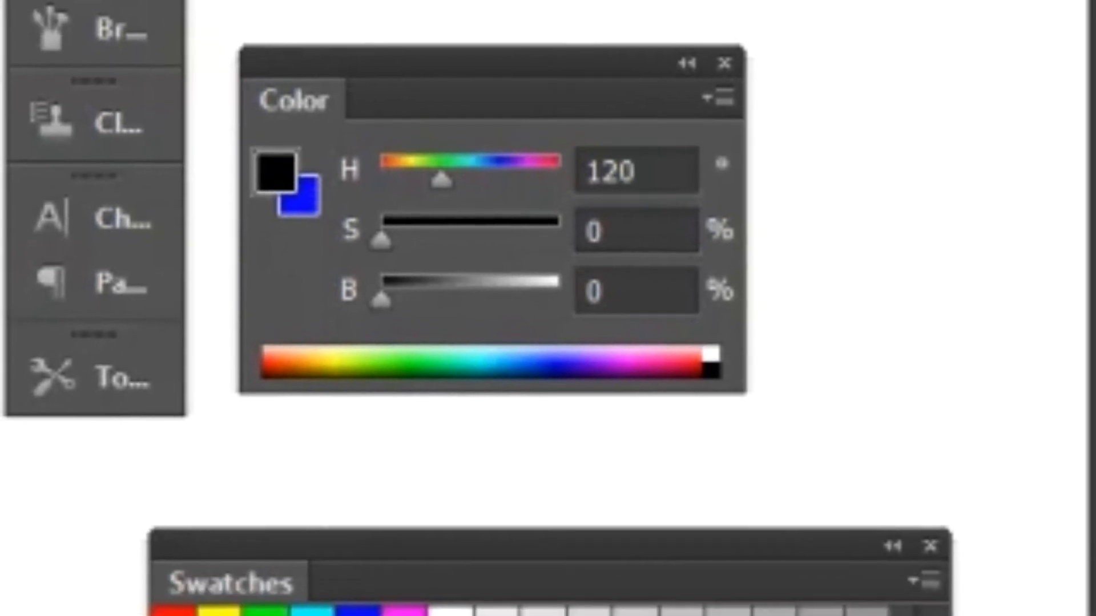
# - Try the RGB and CMYK color sliders, and set all four CMYK values to 0% for a white foreground
pyautogui.click(739, 79)
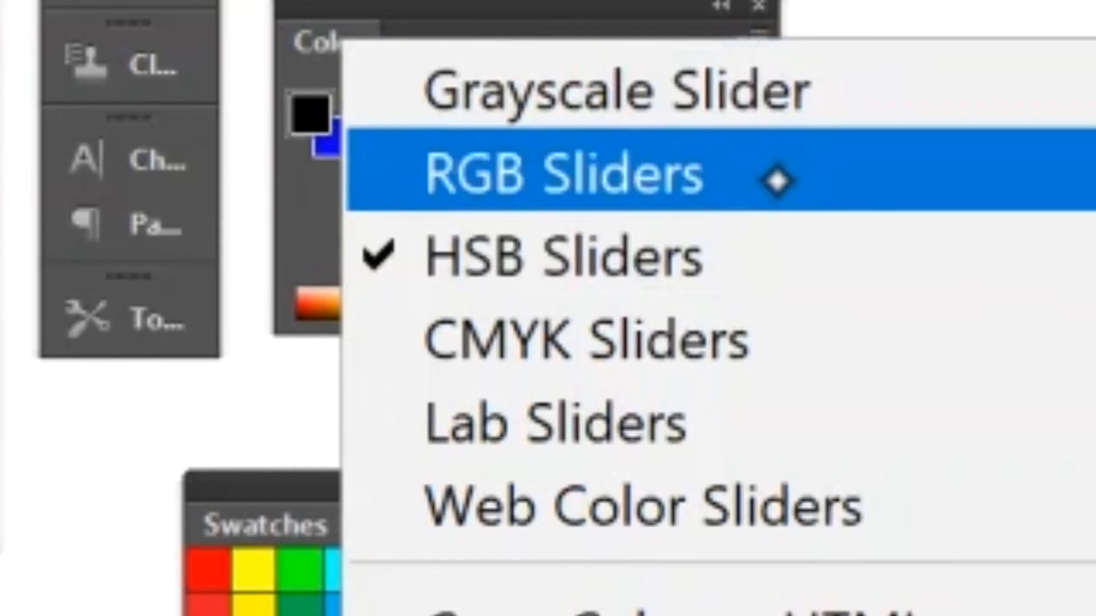
pyautogui.click(778, 177)
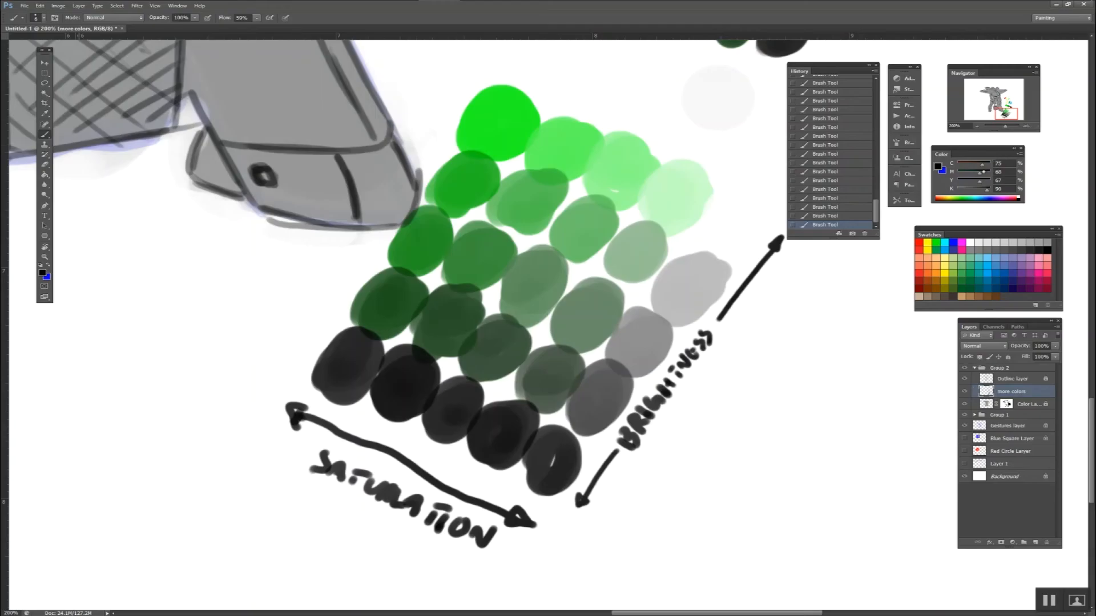
pyautogui.moveTo(973, 165)
pyautogui.mouseDown()
pyautogui.moveTo(991, 166)
pyautogui.moveTo(978, 172)
pyautogui.mouseUp()
pyautogui.moveTo(991, 188); pyautogui.dragTo(954, 189)
pyautogui.moveTo(995, 172); pyautogui.dragTo(951, 168)
pyautogui.moveTo(960, 172); pyautogui.dragTo(1000, 173)
pyautogui.moveTo(989, 172)
pyautogui.mouseDown()
pyautogui.moveTo(957, 171)
pyautogui.moveTo(1007, 166)
pyautogui.mouseUp()
pyautogui.moveTo(990, 164); pyautogui.dragTo(943, 170)
pyautogui.moveTo(990, 184); pyautogui.dragTo(946, 182)
pyautogui.moveTo(991, 166)
pyautogui.mouseDown()
pyautogui.moveTo(954, 166)
pyautogui.moveTo(992, 173)
pyautogui.mouseUp()
pyautogui.moveTo(990, 174); pyautogui.dragTo(954, 201)
# - Switch the color sliders back to HSB and turn off the web-safe color ramp
pyautogui.click(1020, 154)
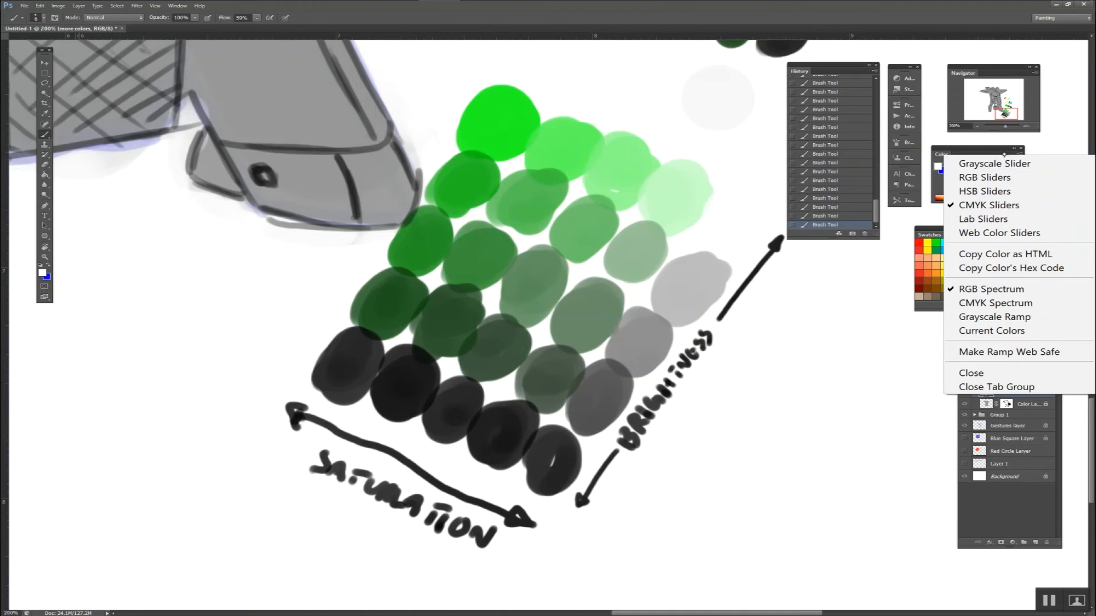
pyautogui.click(1004, 155)
pyautogui.click(1019, 154)
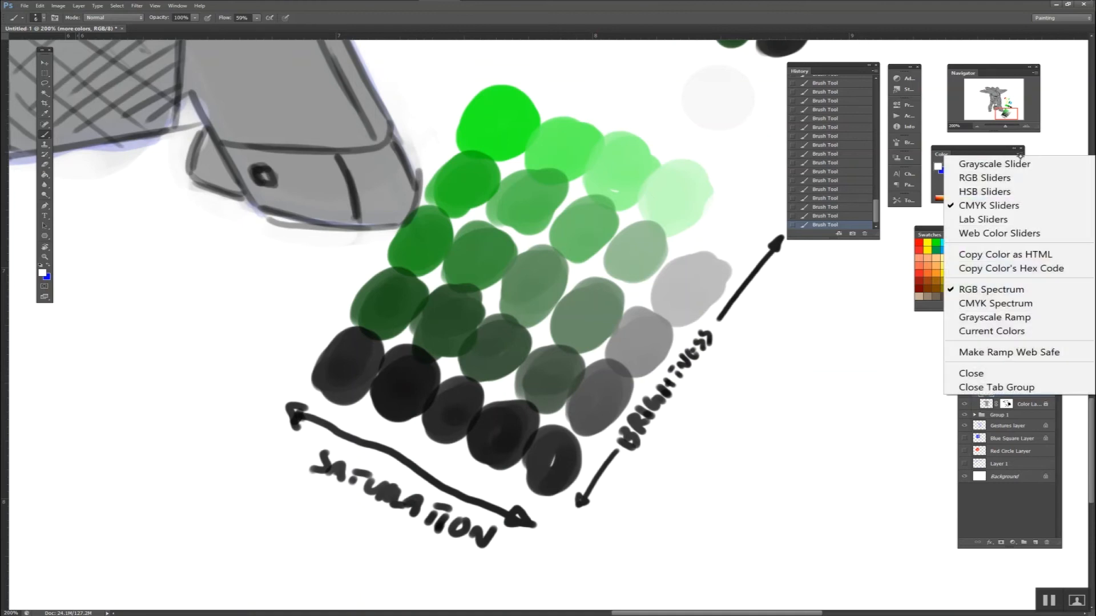
pyautogui.click(1019, 153)
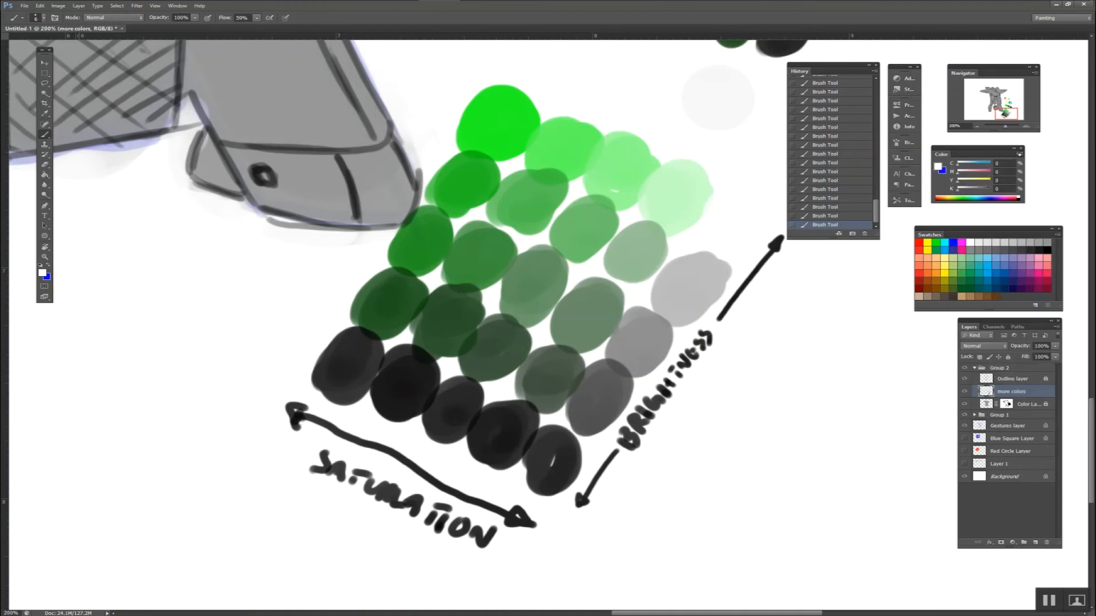
pyautogui.click(1019, 153)
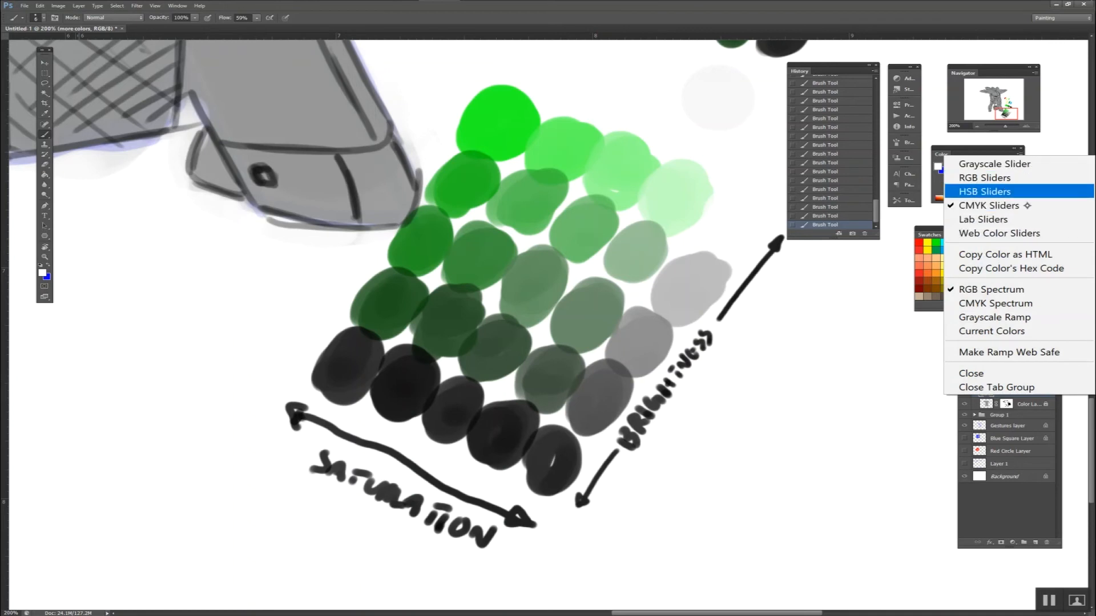
pyautogui.click(1021, 186)
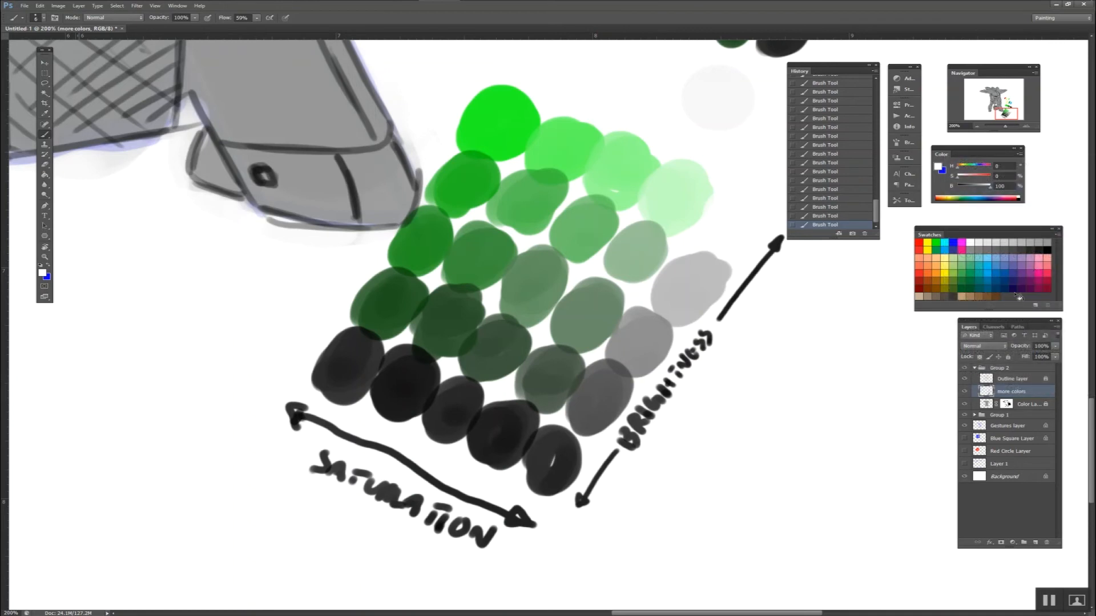
pyautogui.click(1019, 153)
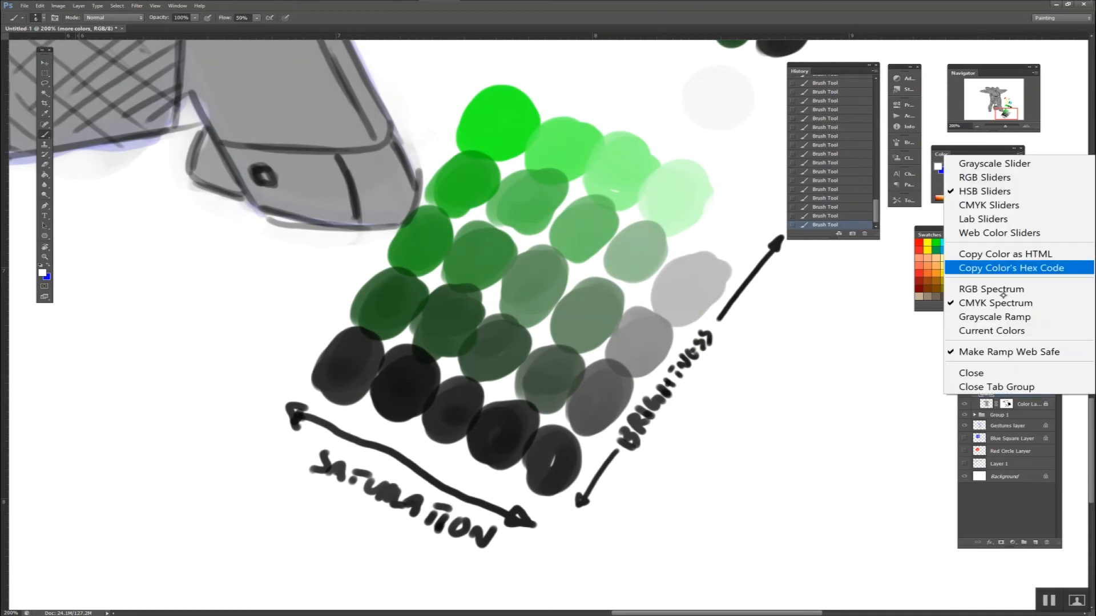
pyautogui.click(1014, 350)
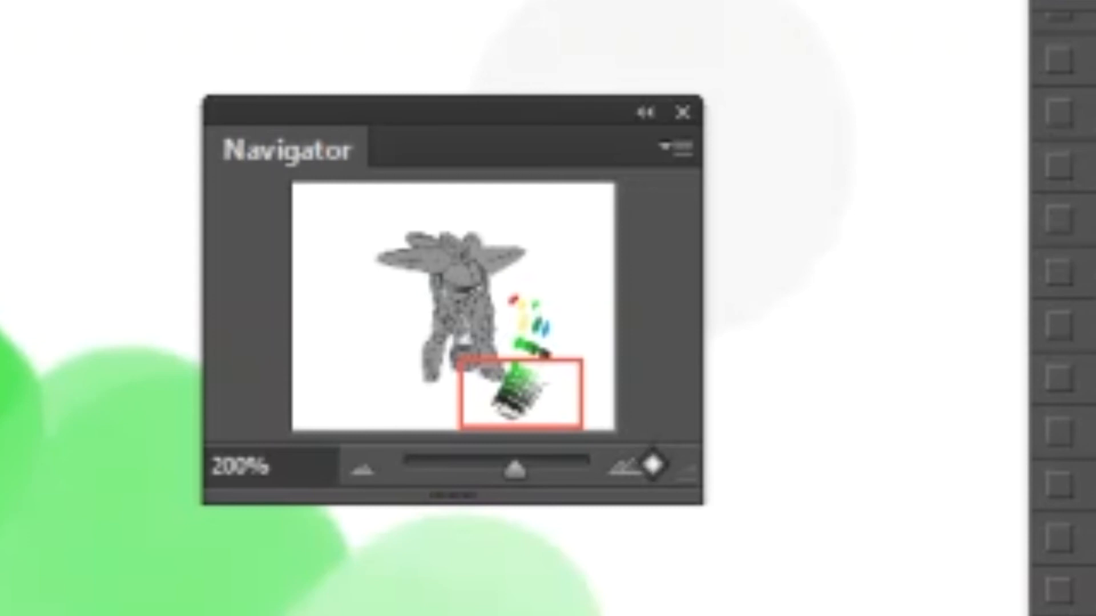
# - Use the Navigator to magnify the green samples and zoom back out to view the whole canvas
pyautogui.click(629, 468)
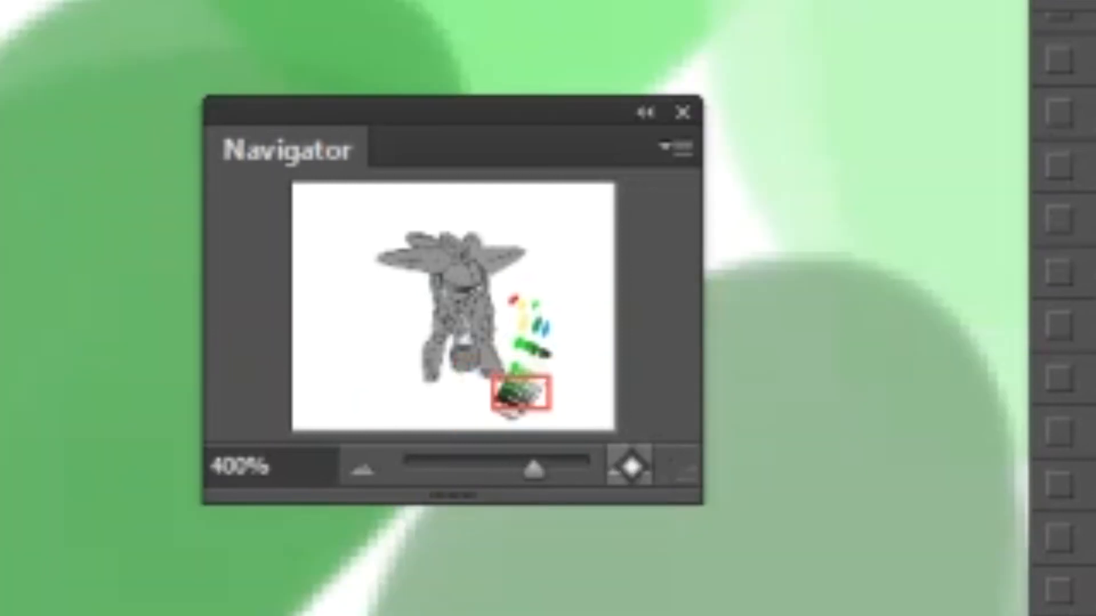
pyautogui.click(633, 469)
pyautogui.click(631, 471)
pyautogui.click(363, 466)
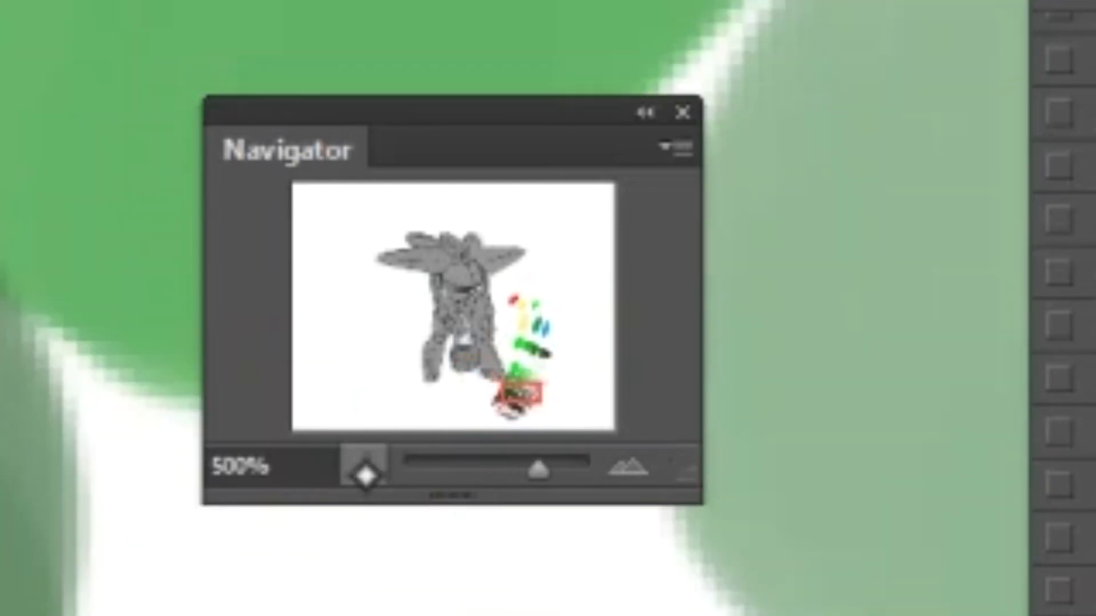
pyautogui.click(365, 469)
pyautogui.click(376, 477)
pyautogui.moveTo(521, 482)
pyautogui.mouseDown()
pyautogui.moveTo(455, 482)
pyautogui.moveTo(535, 478)
pyautogui.mouseUp()
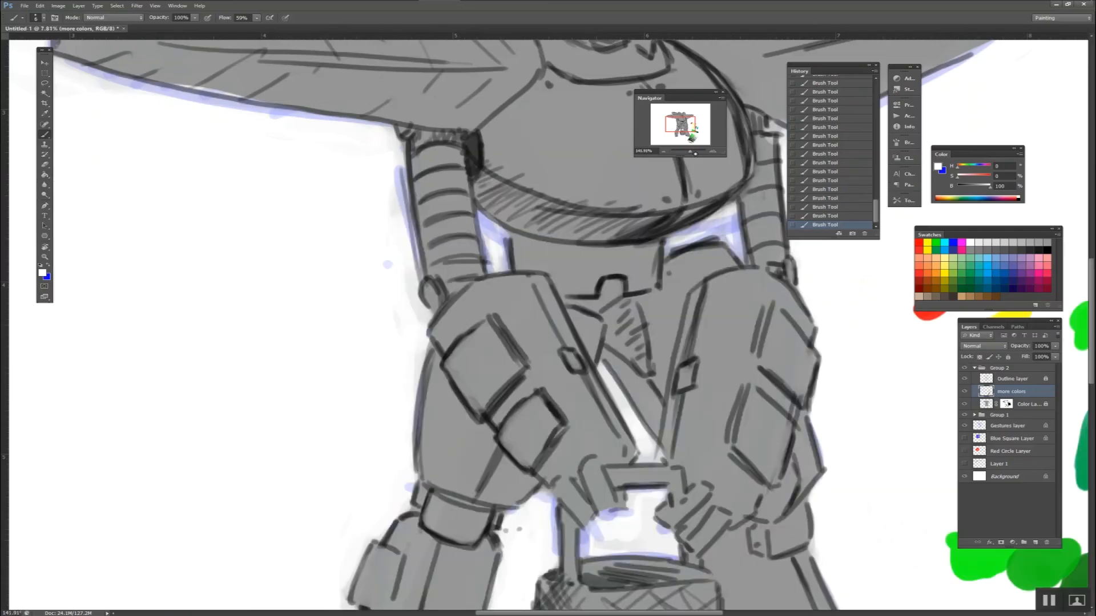
pyautogui.moveTo(695, 153)
pyautogui.mouseDown()
pyautogui.moveTo(657, 159)
pyautogui.moveTo(701, 153)
pyautogui.moveTo(685, 153)
pyautogui.mouseUp()
# - Set the Navigator zoom to 100% and move its view frame around the robot
pyautogui.click(650, 152)
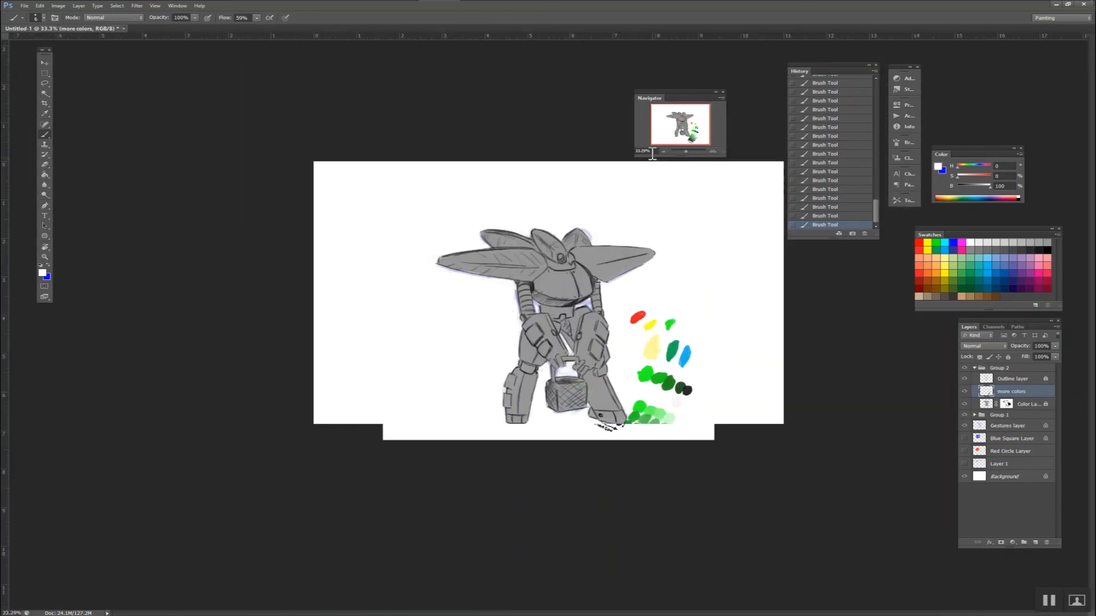
pyautogui.hotkey('ctrl', 'a')
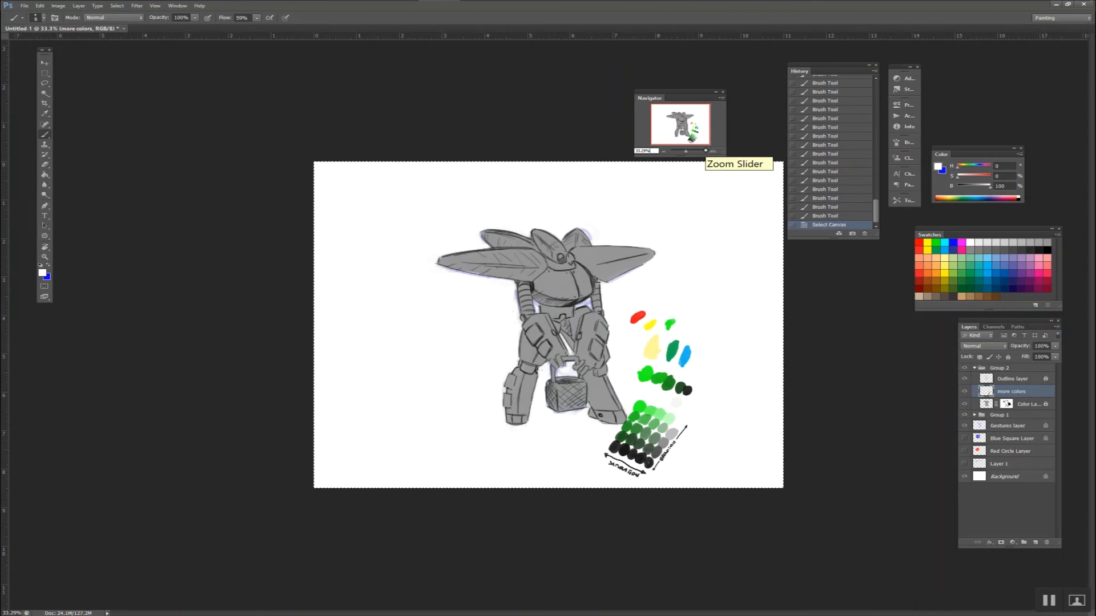
pyautogui.write('100')
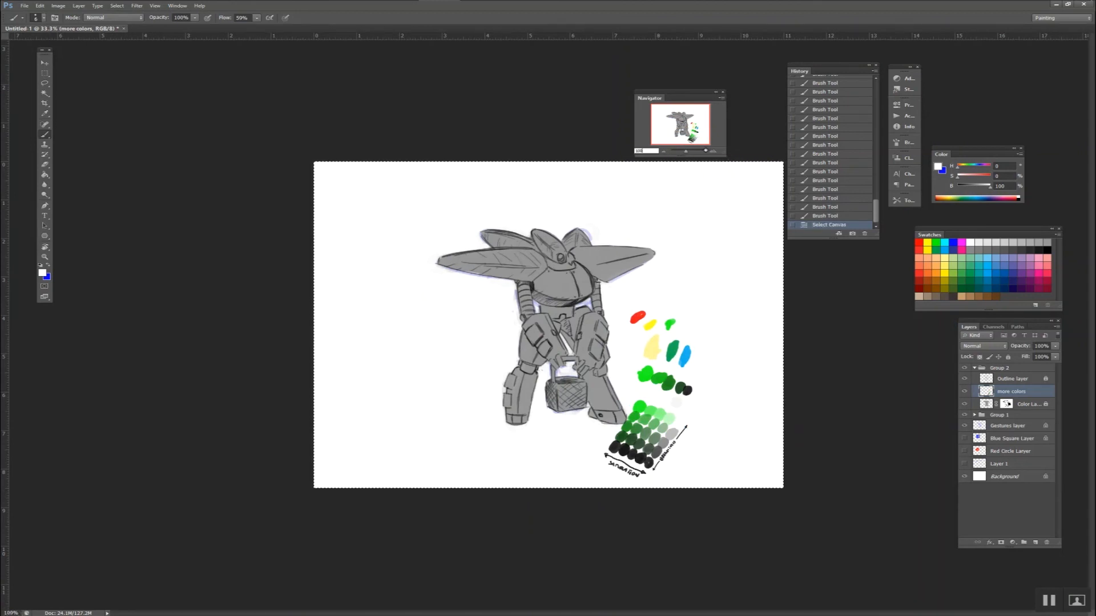
pyautogui.press('Return')
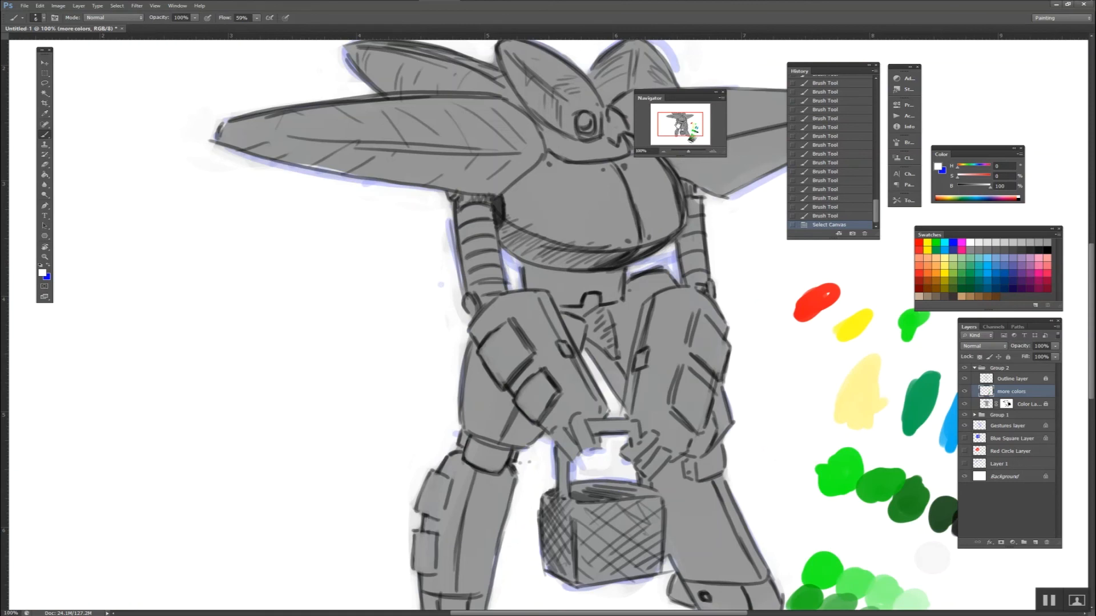
pyautogui.moveTo(691, 123); pyautogui.dragTo(660, 126)
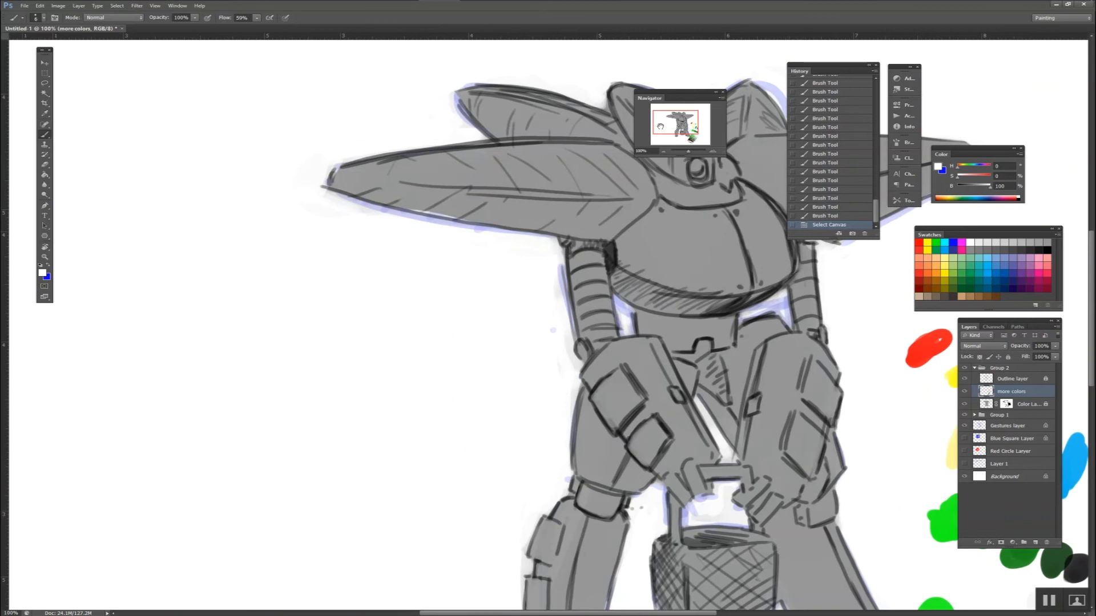
pyautogui.moveTo(672, 127); pyautogui.dragTo(679, 129)
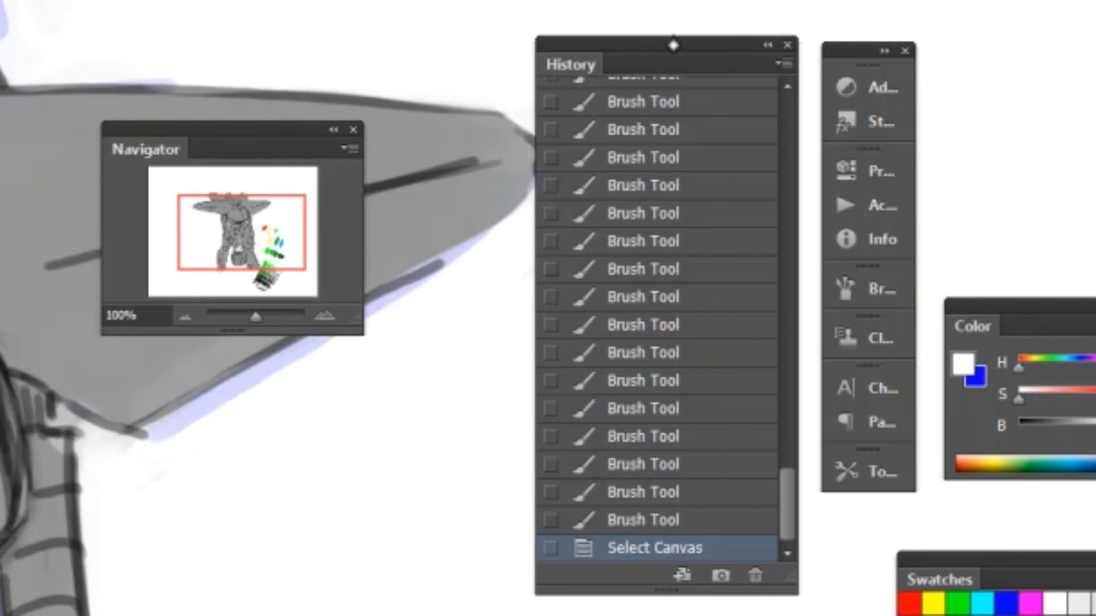
# - Collapse the History panel to an icon and expand its list of states again
pyautogui.doubleClick(655, 46)
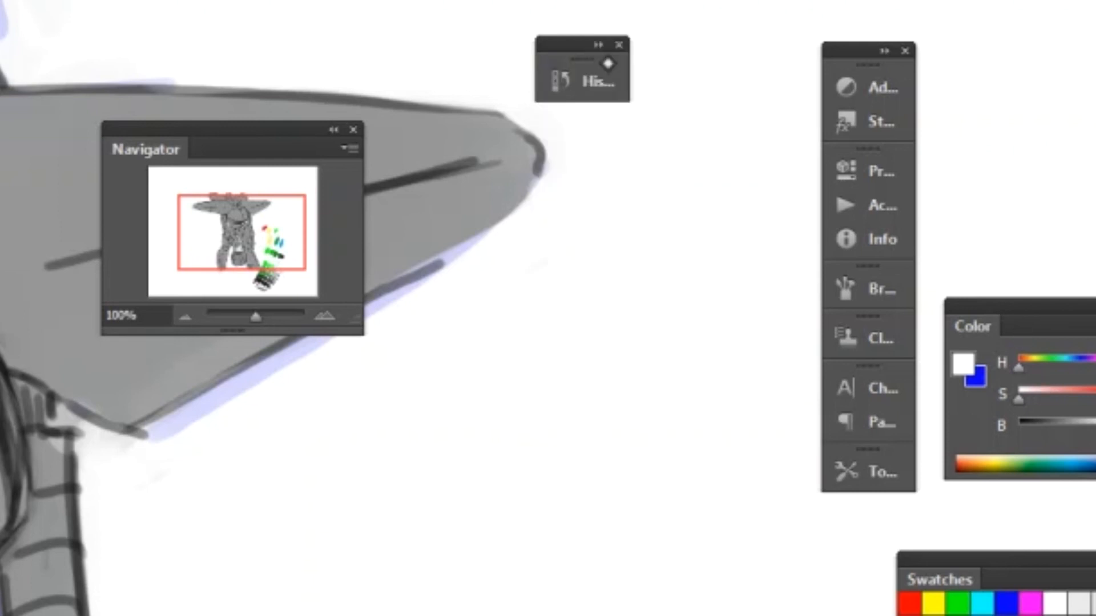
pyautogui.click(590, 89)
pyautogui.click(575, 72)
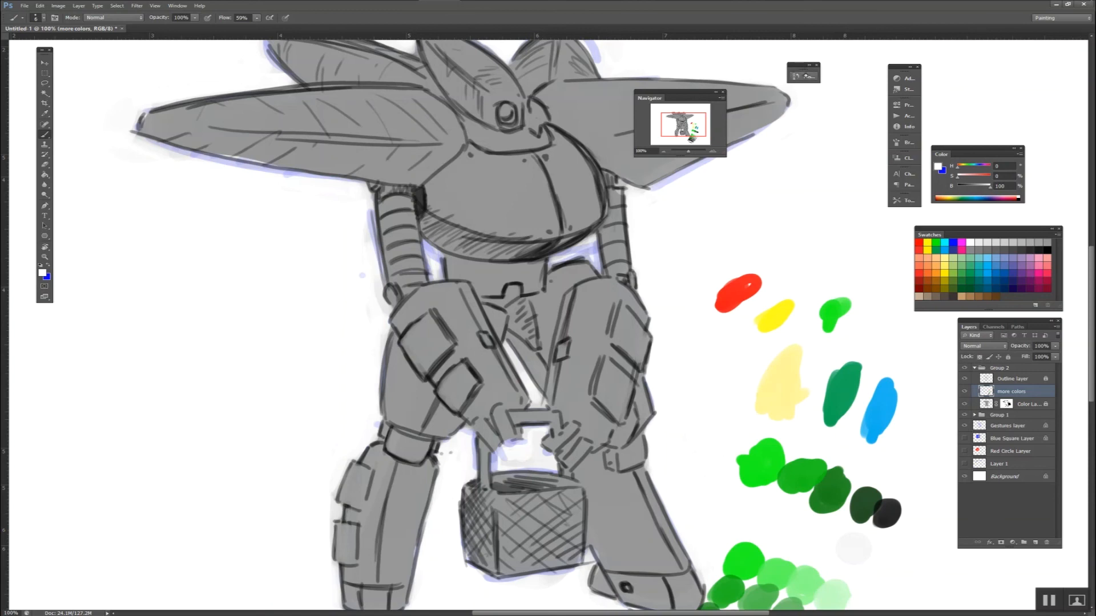
pyautogui.click(806, 73)
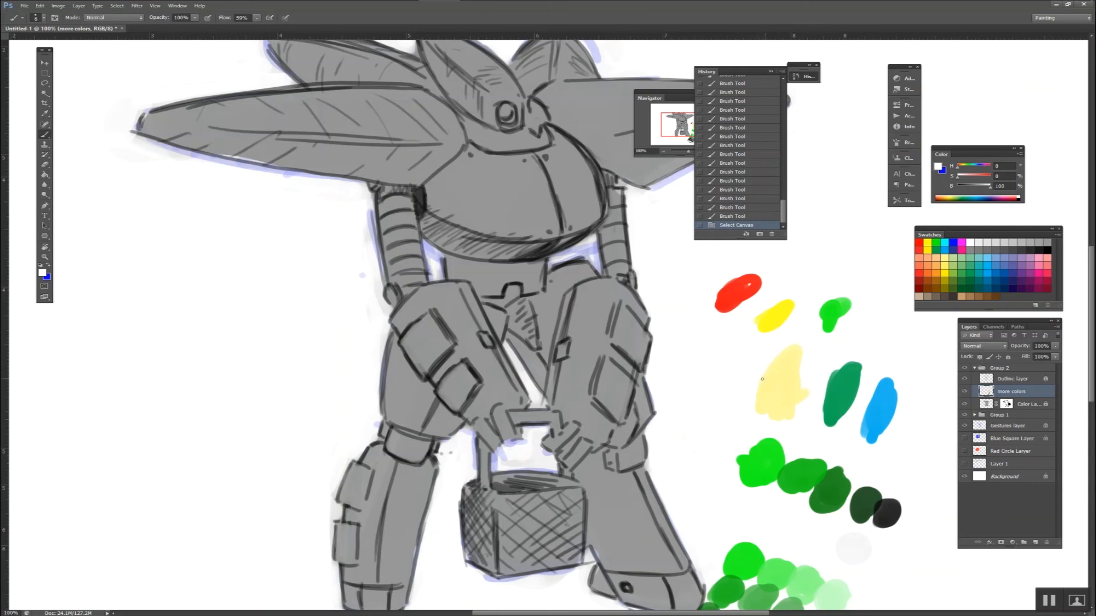
# - Paint a short stroke beside the pale yellow sample and try an earlier brush state in the History
pyautogui.moveTo(759, 380); pyautogui.dragTo(763, 367)
pyautogui.click(751, 83)
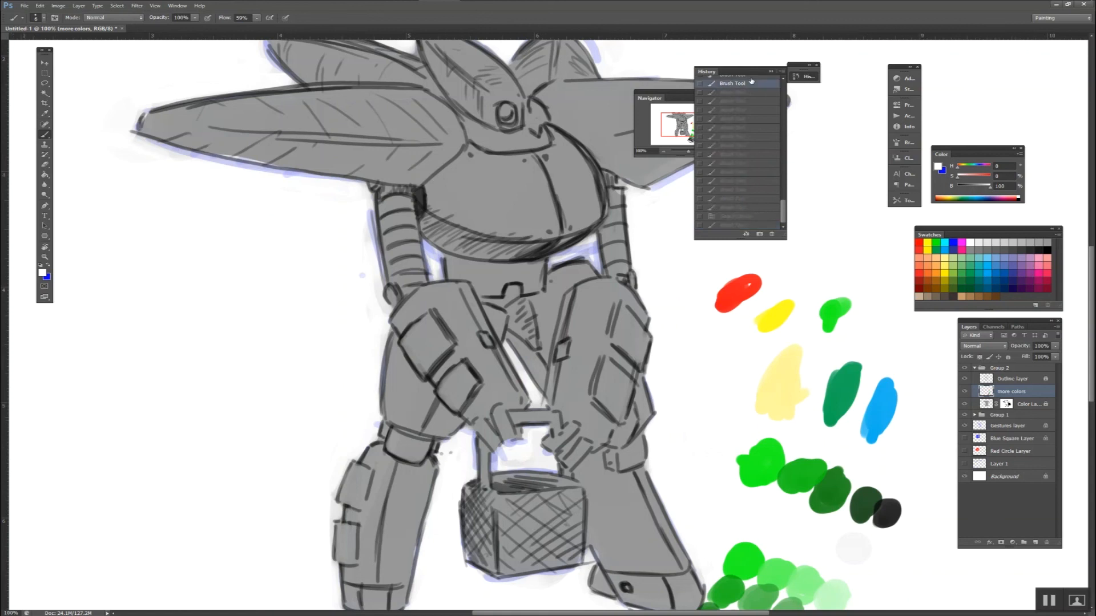
pyautogui.moveTo(688, 127); pyautogui.dragTo(692, 135)
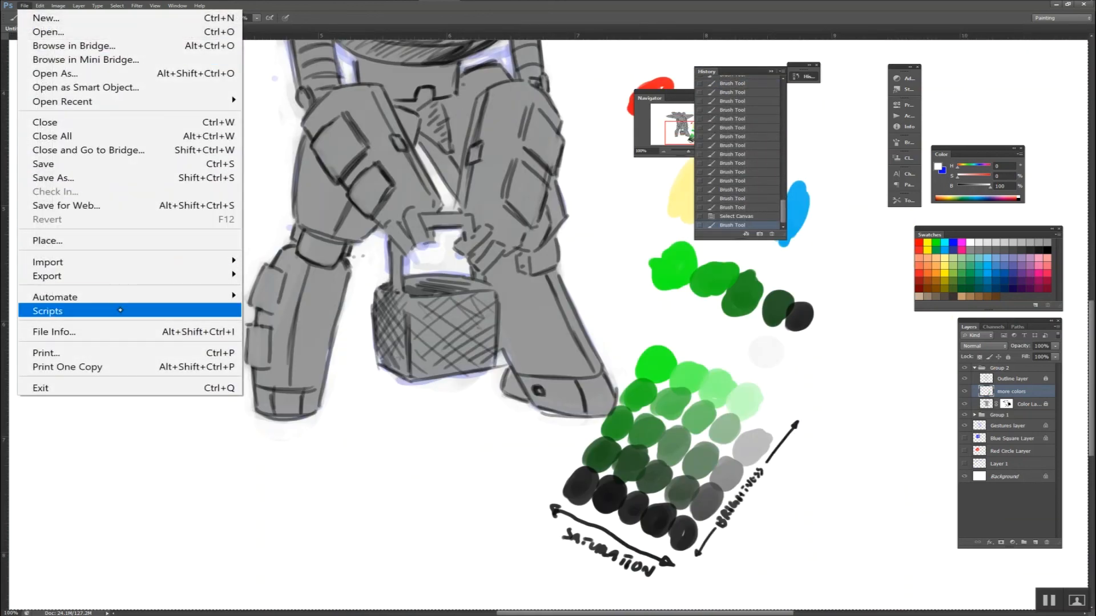
# - Check the history states setting in the Performance preferences, accept the preferences and return to the Brush tool
pyautogui.moveTo(39, 5)
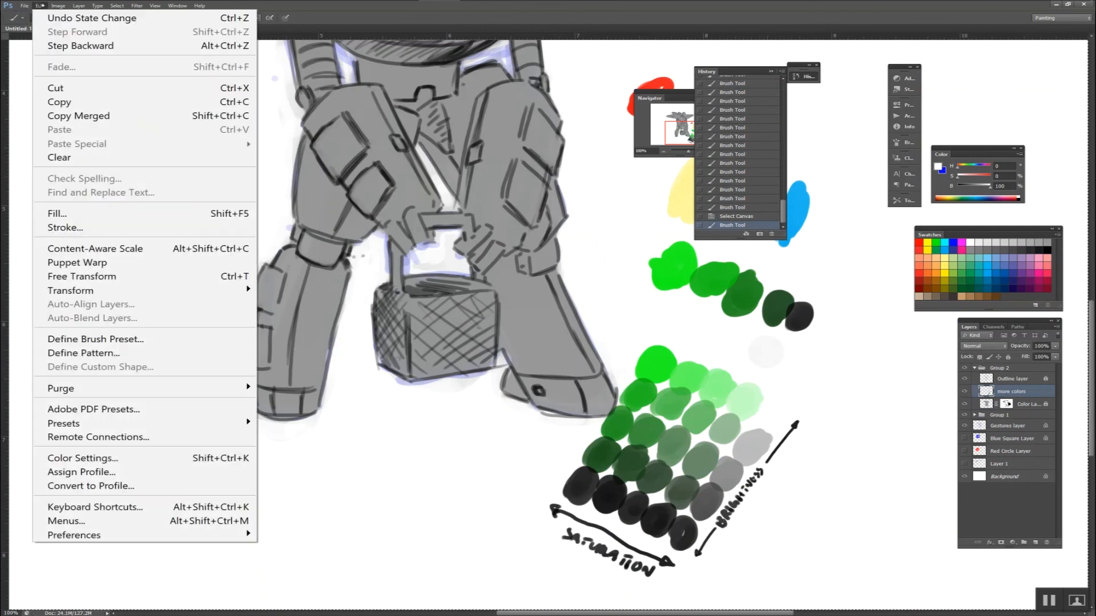
pyautogui.moveTo(127, 535)
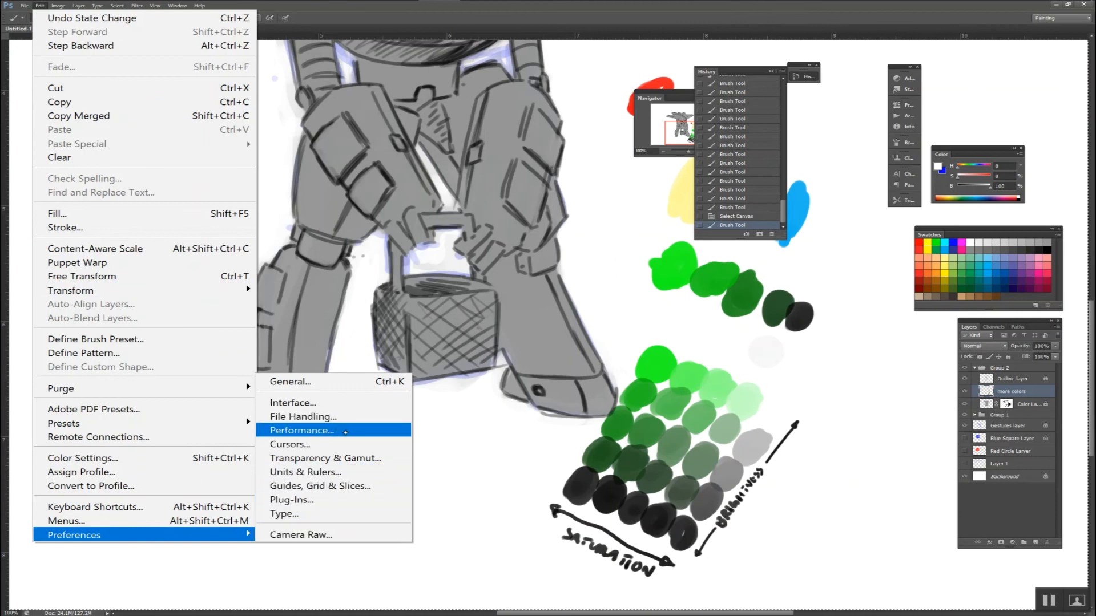
pyautogui.click(346, 431)
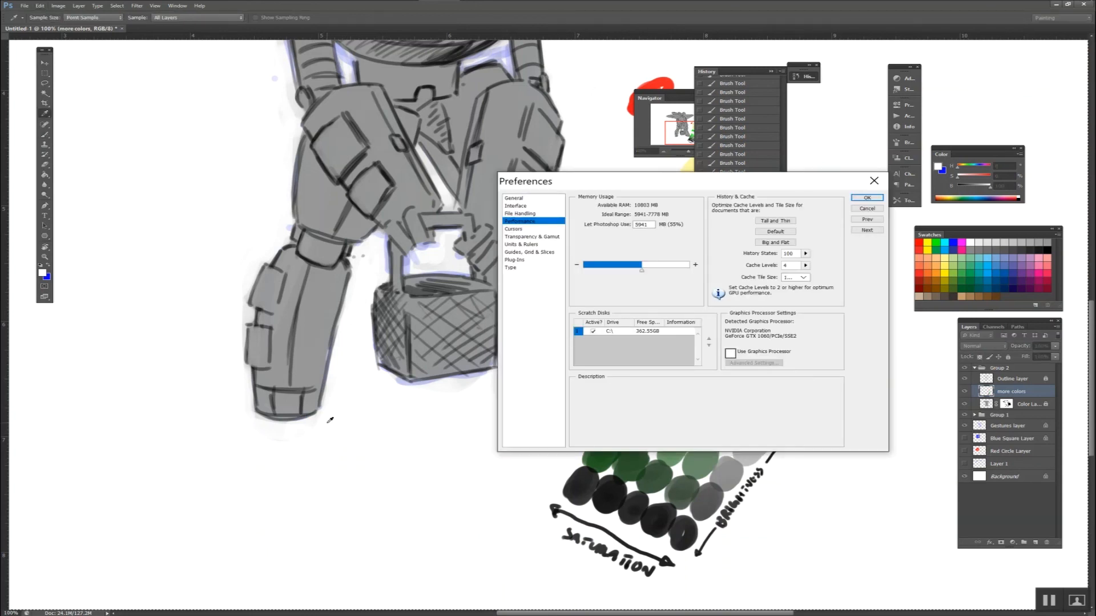
pyautogui.moveTo(799, 254)
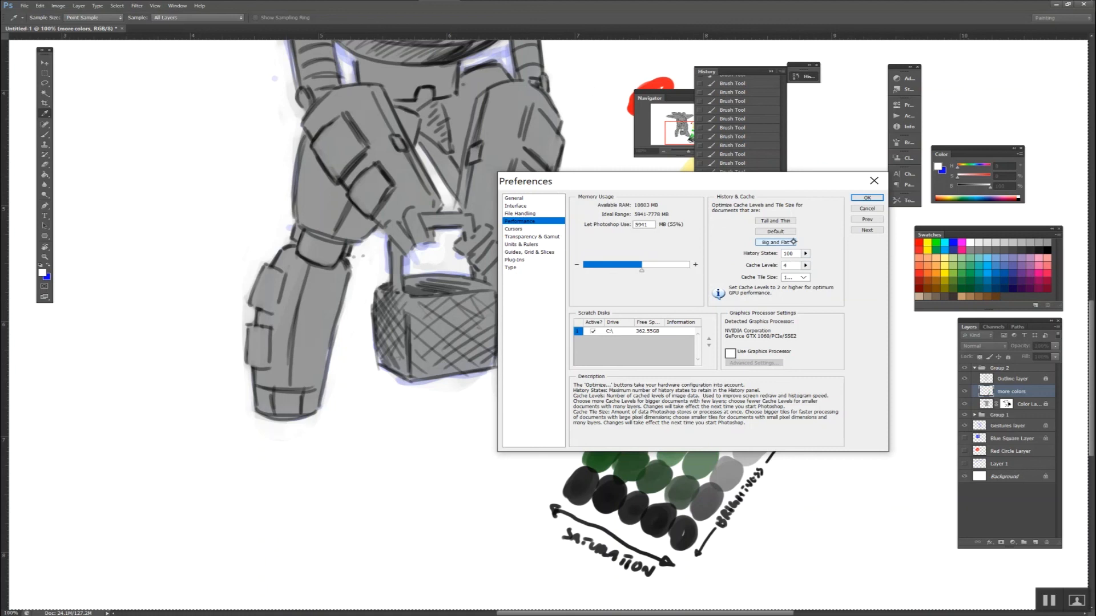
pyautogui.click(868, 197)
pyautogui.press('b')
# - Revert the painting to the Untitled-1 snapshot at the start of the History, and restore the latest brush state
pyautogui.moveTo(783, 211); pyautogui.dragTo(788, 84)
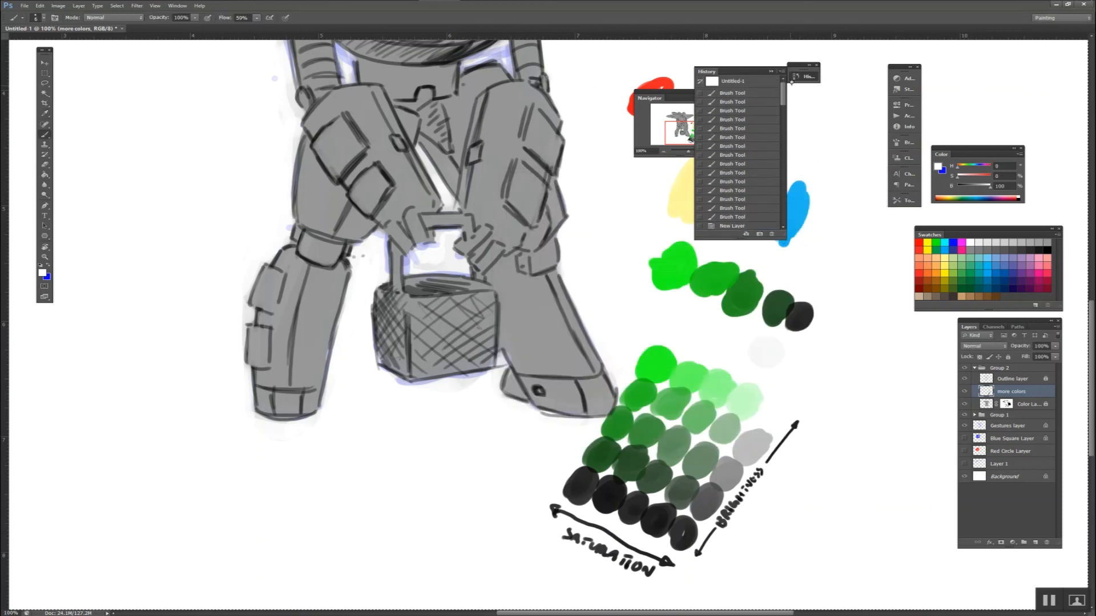
pyautogui.click(753, 83)
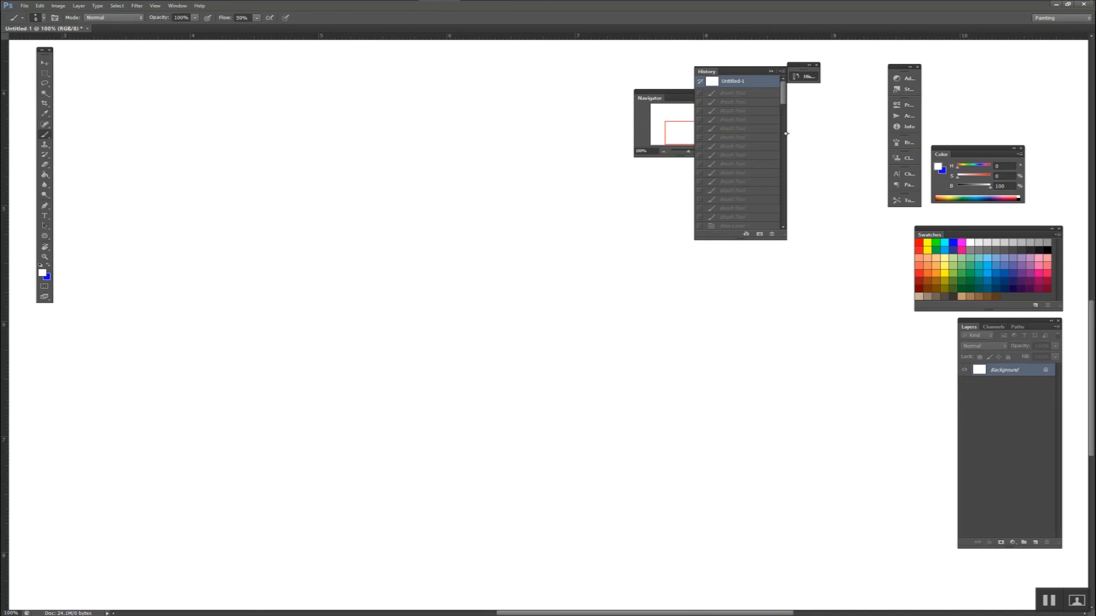
pyautogui.moveTo(783, 98); pyautogui.dragTo(783, 218)
pyautogui.click(760, 225)
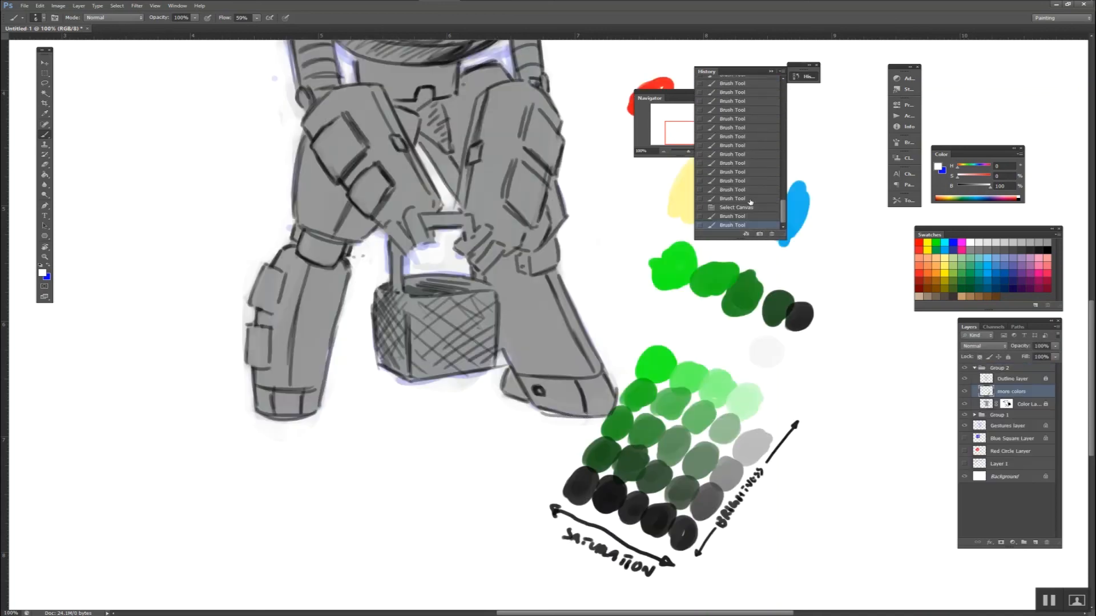
# - Return to an earlier brush state within the BRIGHTNESS lettering and paint a short white stroke on blank canvas to replace the later states
pyautogui.click(760, 134)
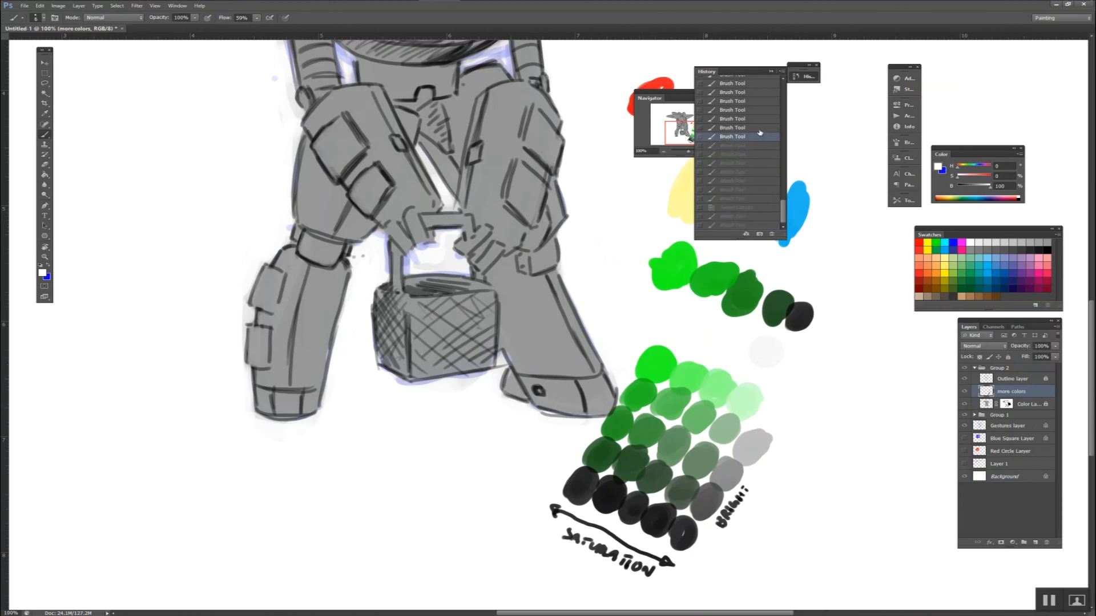
pyautogui.moveTo(868, 429); pyautogui.dragTo(852, 442)
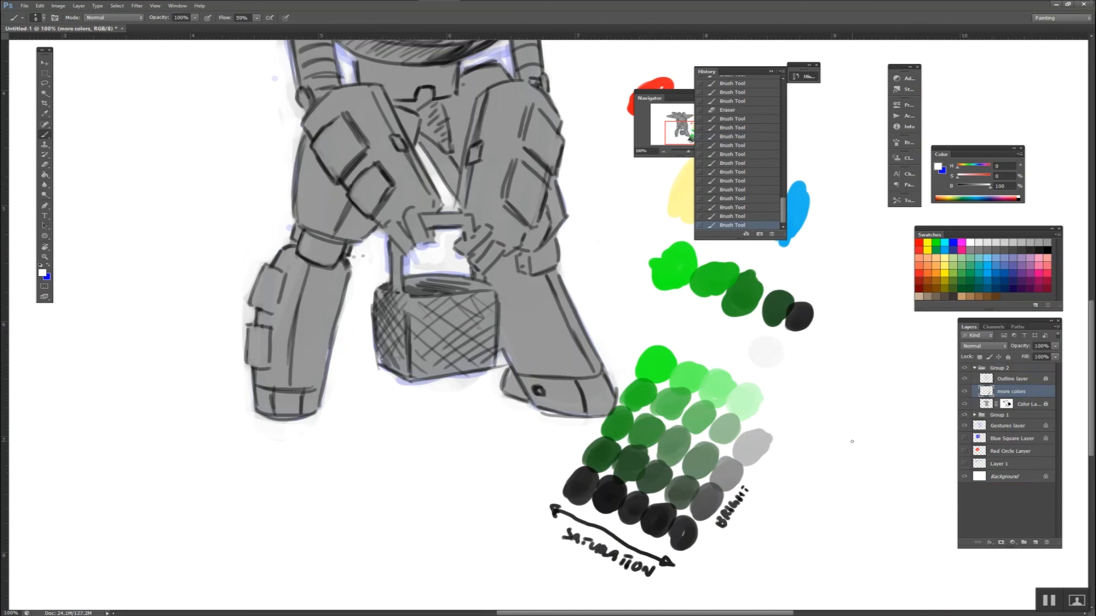
# - Step back three history states and step forward again to the latest brush state
pyautogui.hotkey('alt', 'z')
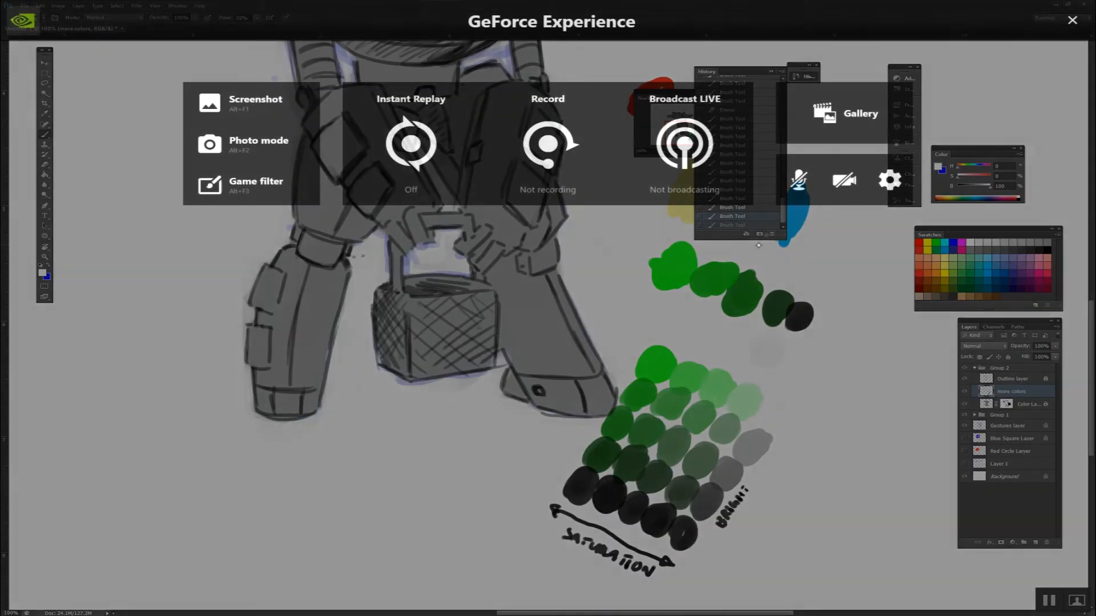
pyautogui.click(1072, 20)
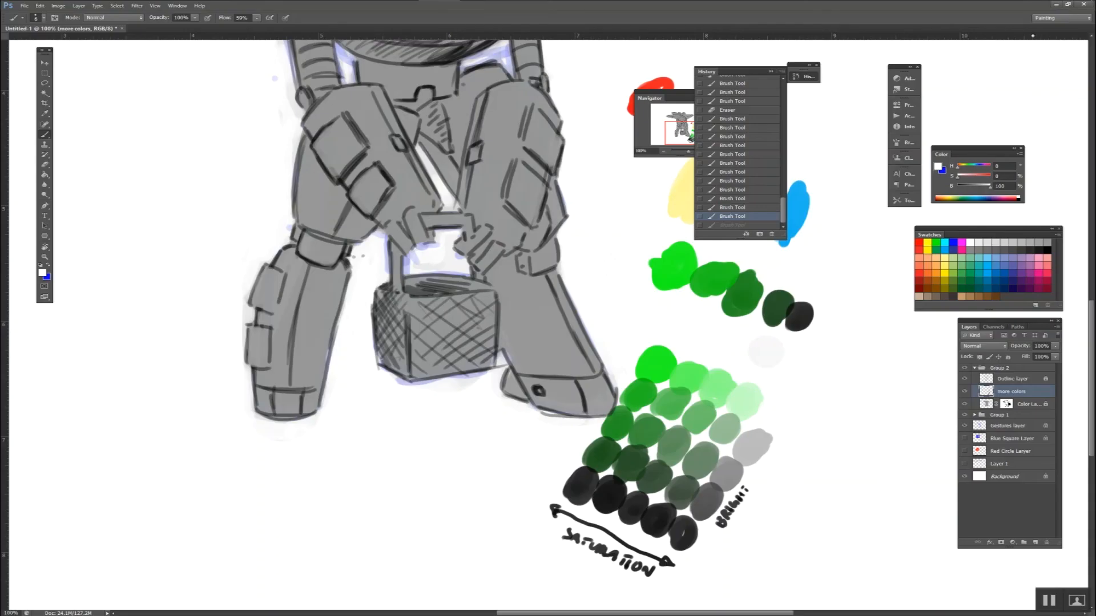
pyautogui.moveTo(780, 211)
pyautogui.mouseDown()
pyautogui.moveTo(782, 202)
pyautogui.moveTo(783, 219)
pyautogui.mouseUp()
pyautogui.hotkey('ctrl', 'alt', 'z')
pyautogui.hotkey('ctrl', 'alt', 'z')
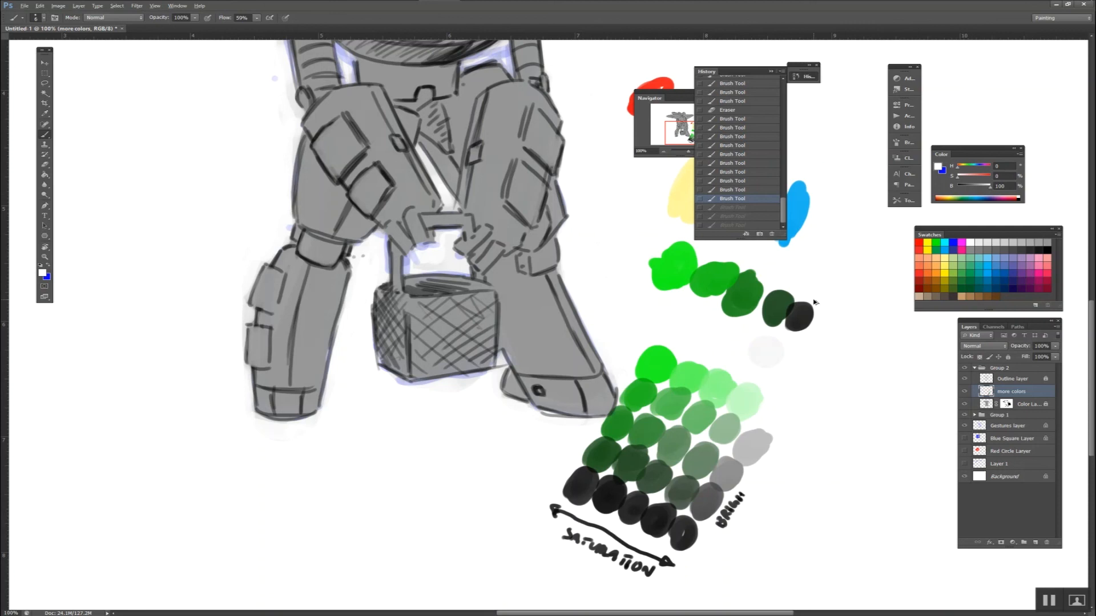
pyautogui.hotkey('ctrl', 'shift', 'z')
pyautogui.hotkey('ctrl', 'shift', 'z')
pyautogui.hotkey('ctrl', 'shift', 'z')
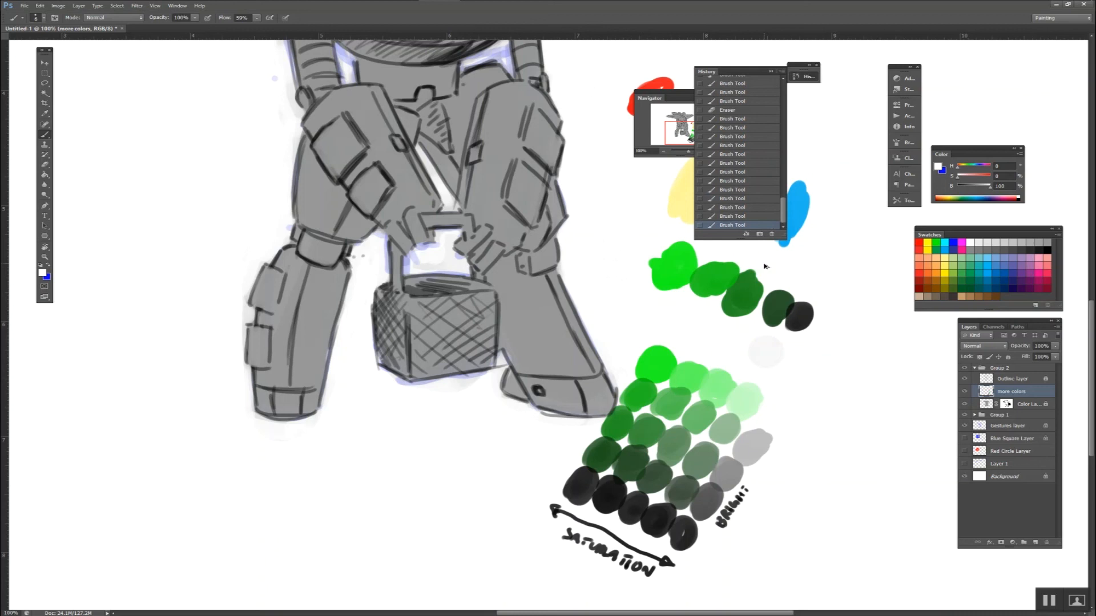
# - Step back nine history states through the brightness lettering, and restore the latest brush state from the History
pyautogui.hotkey('alt', 'z')
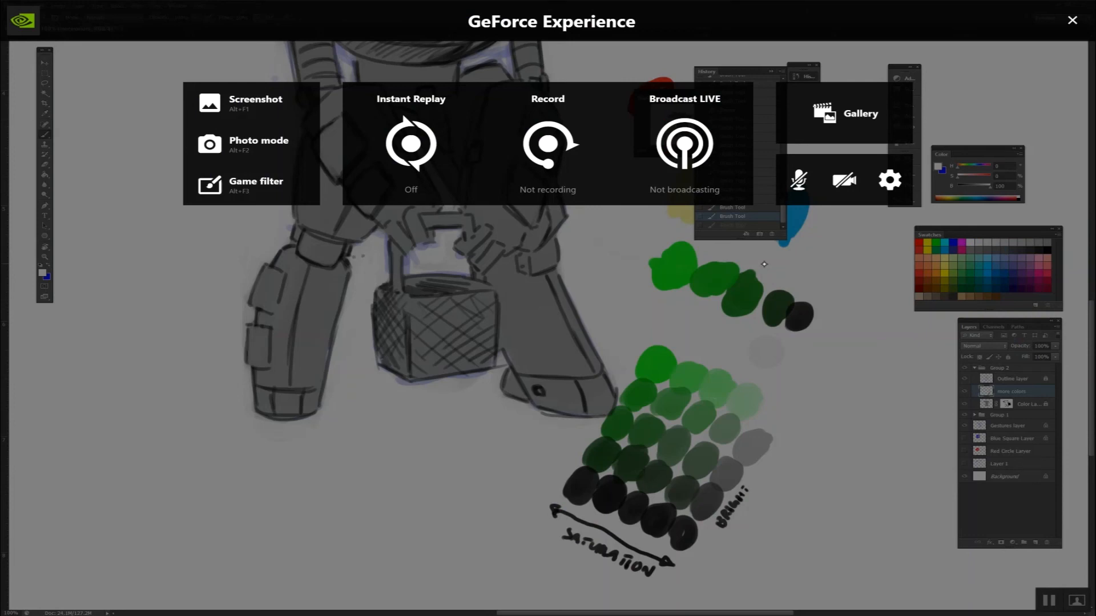
pyautogui.click(1072, 21)
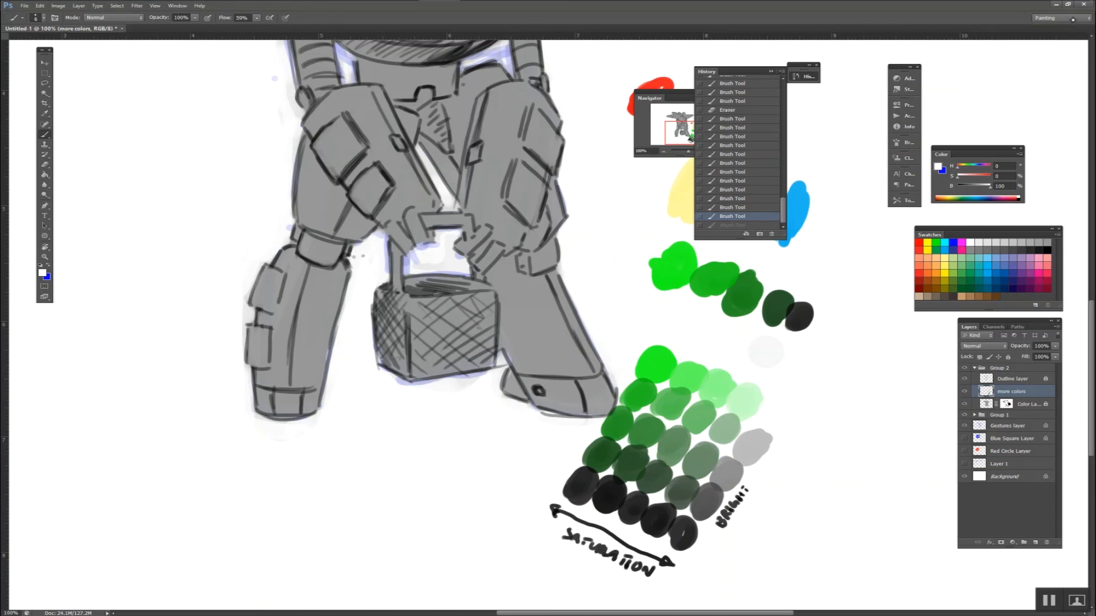
pyautogui.hotkey('ctrl', 'alt', 'z')
pyautogui.hotkey('ctrl', 'alt', 'z')
pyautogui.hotkey('ctrl', 'alt', 'z')
pyautogui.hotkey('ctrl', 'alt', 'z')
pyautogui.hotkey('ctrl', 'alt', 'z')
pyautogui.hotkey('ctrl', 'alt', 'z')
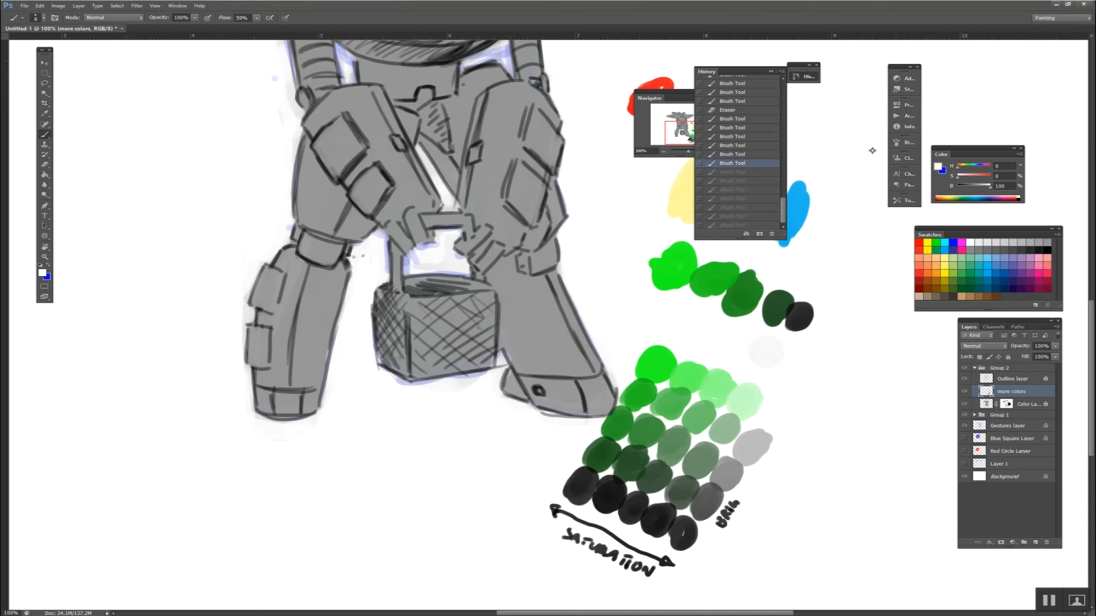
pyautogui.hotkey('ctrl', 'alt', 'z')
pyautogui.hotkey('ctrl', 'alt', 'z')
pyautogui.hotkey('alt', 'z')
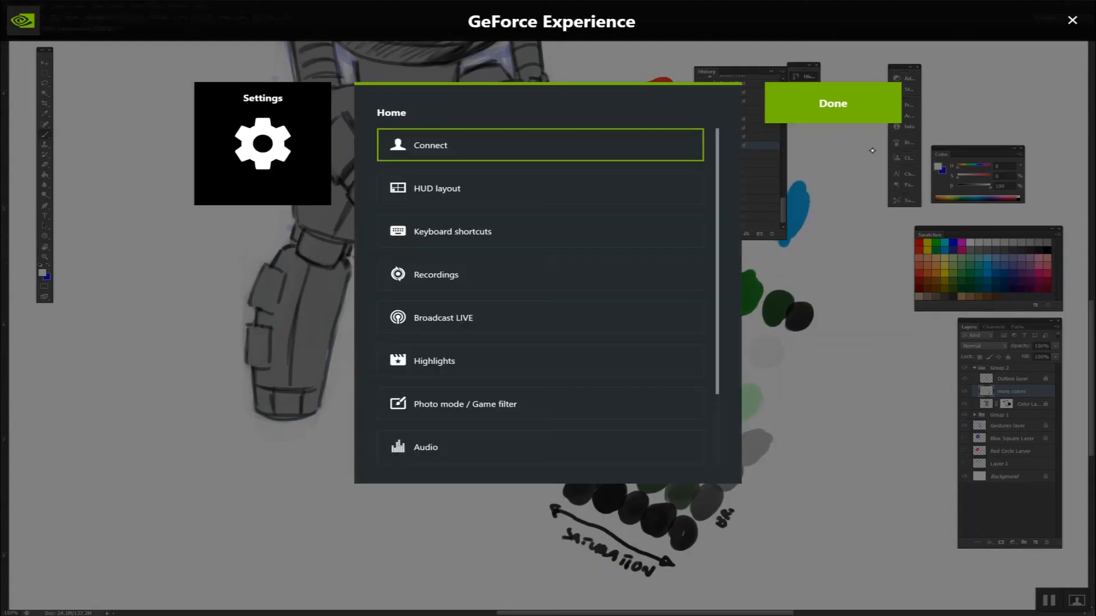
pyautogui.click(1072, 20)
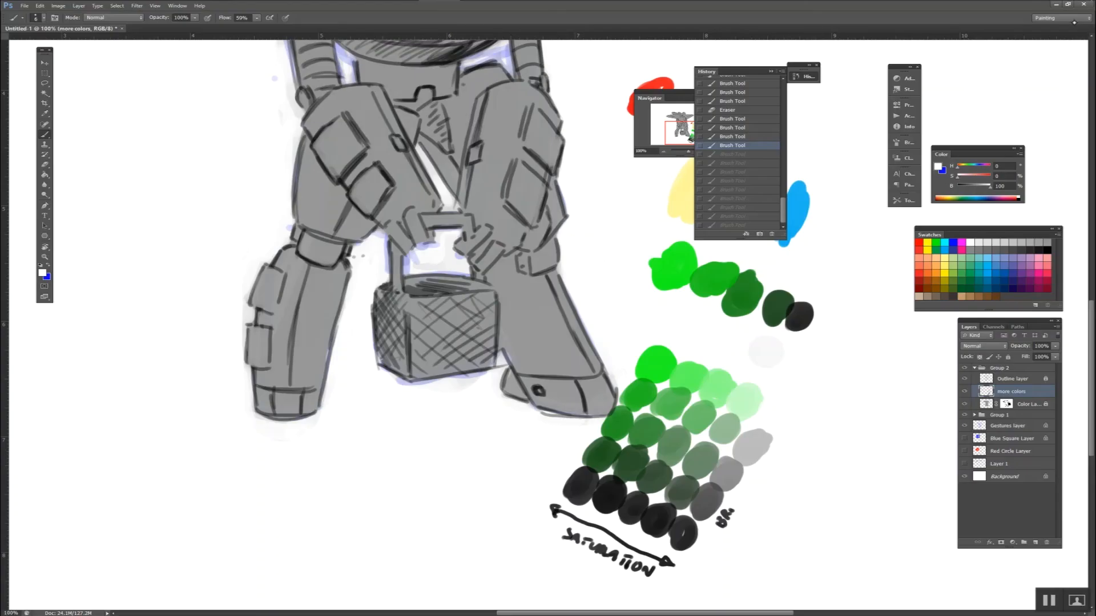
pyautogui.click(758, 225)
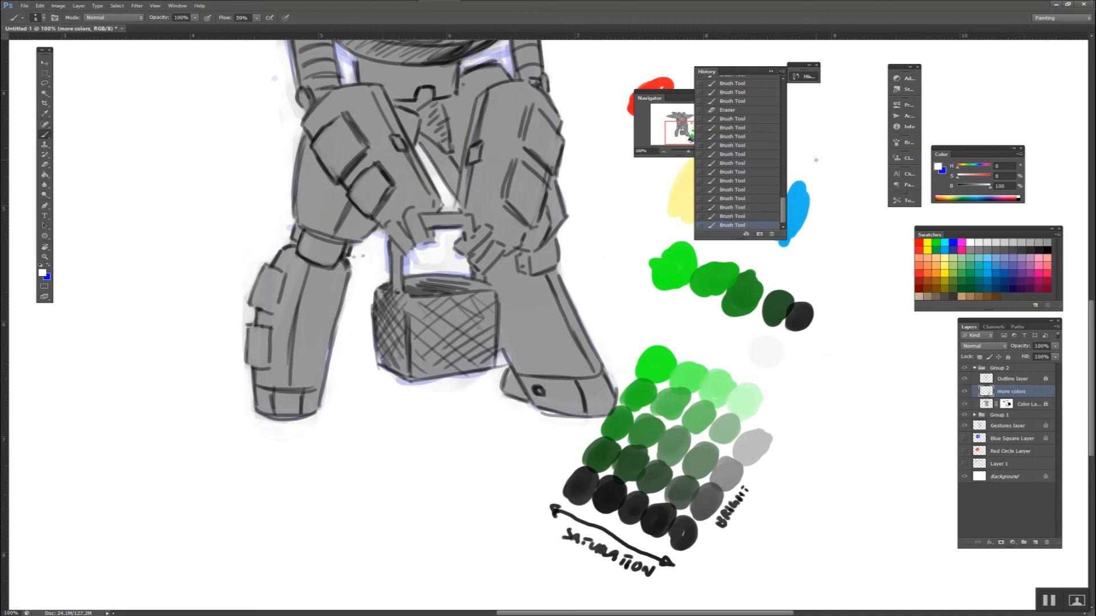